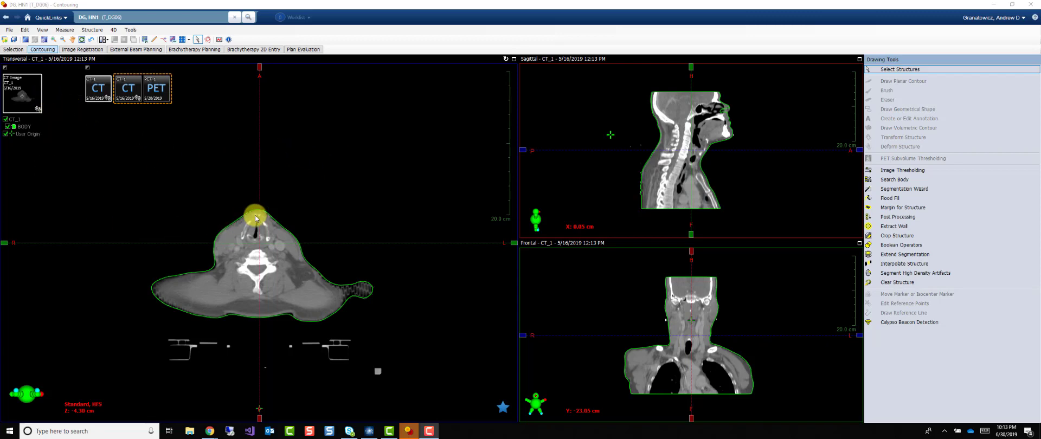
Start a new structure in the CT_1 structure set, search the labels for "cord" and assign the Spinal Cord label
right_click(20, 99)
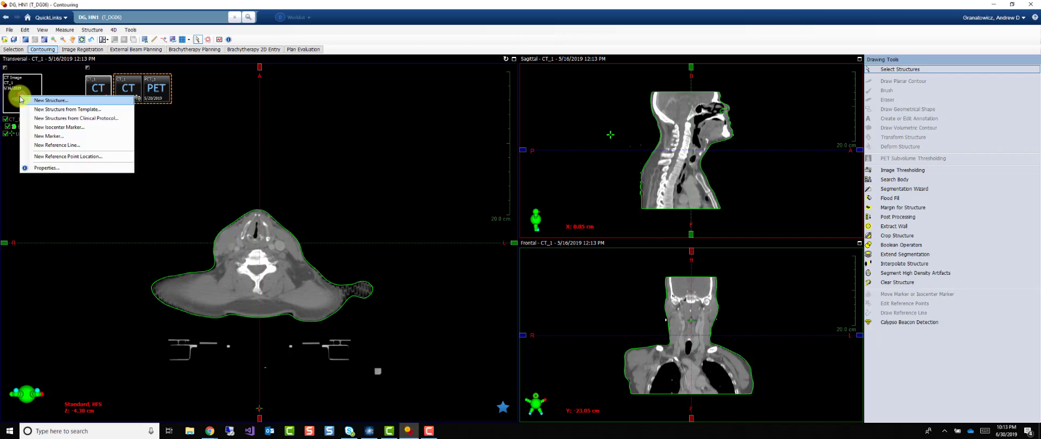
click(74, 101)
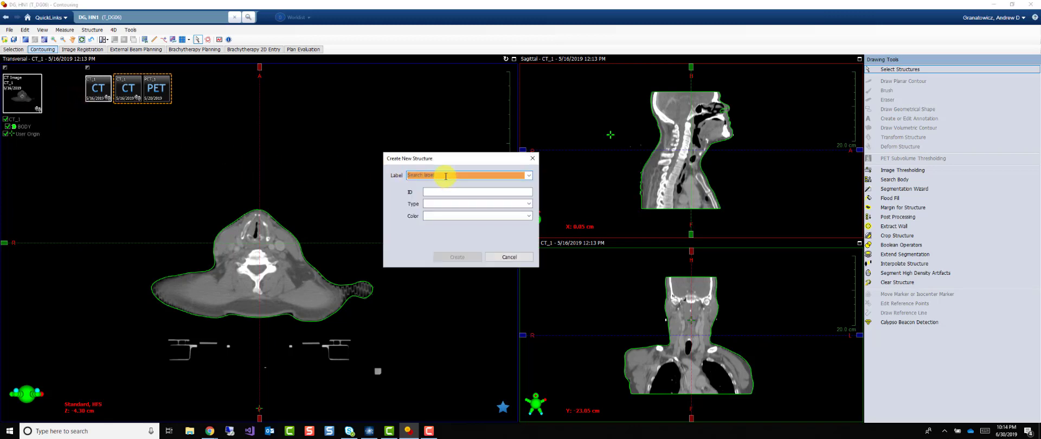
click(446, 176)
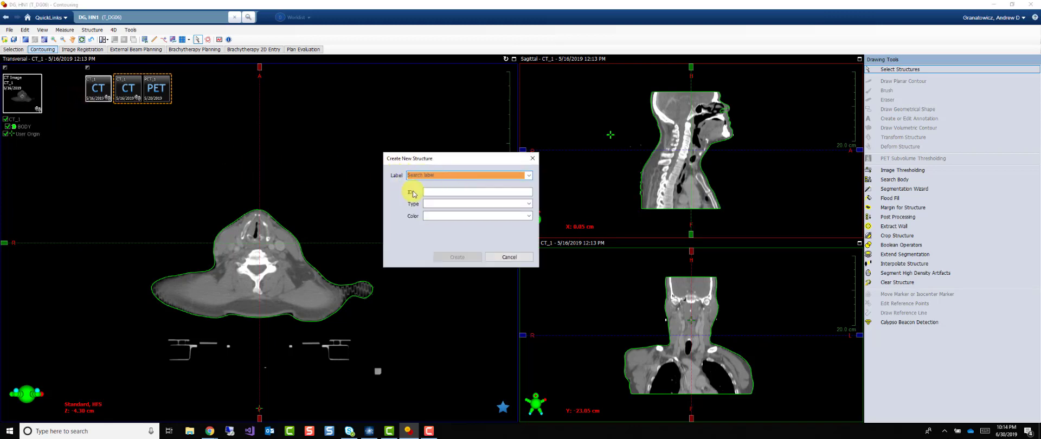
click(443, 175)
click(529, 175)
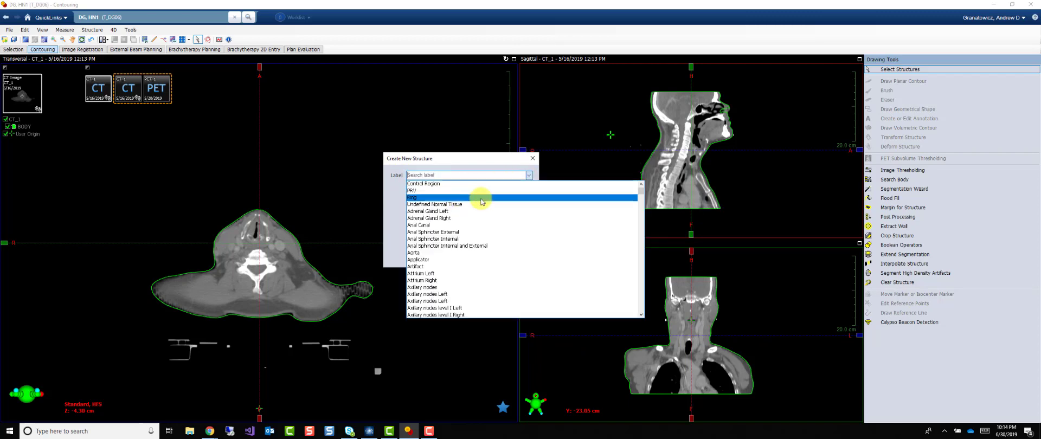
click(529, 176)
click(529, 177)
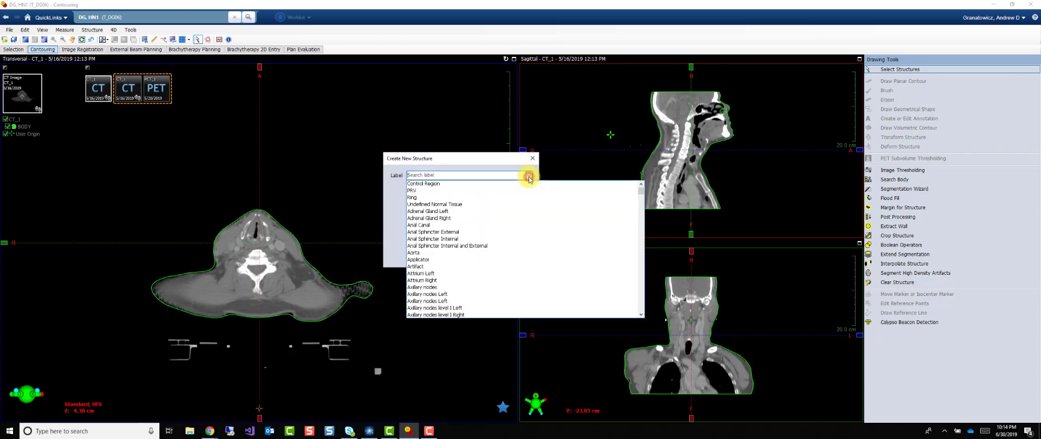
scroll(475, 241, down, 6)
scroll(475, 242, up, 6)
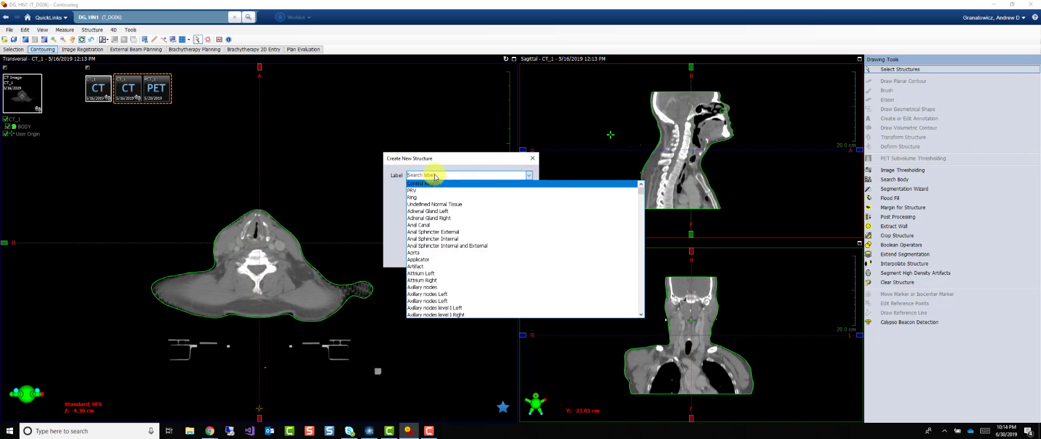
click(437, 174)
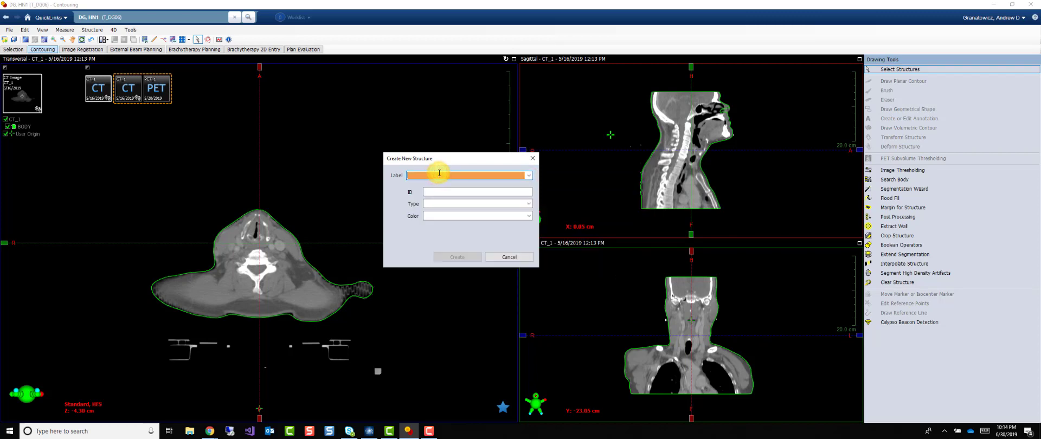
text(cord)
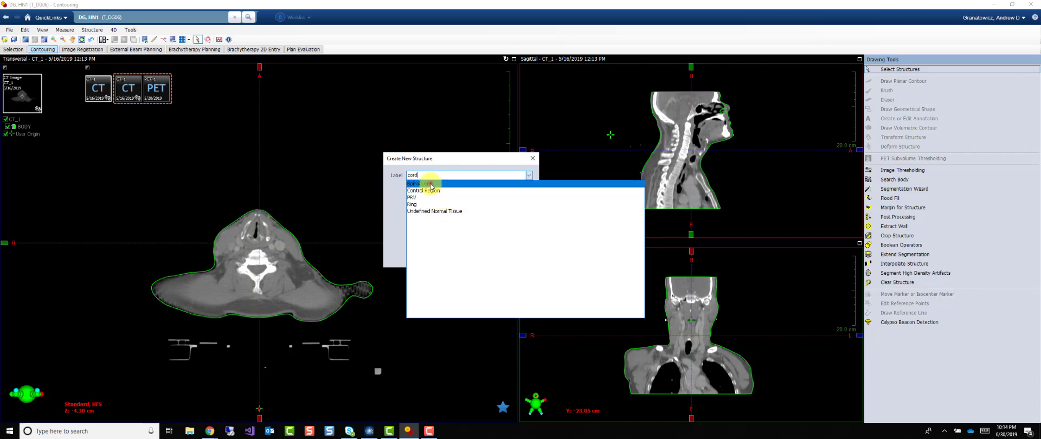
click(428, 183)
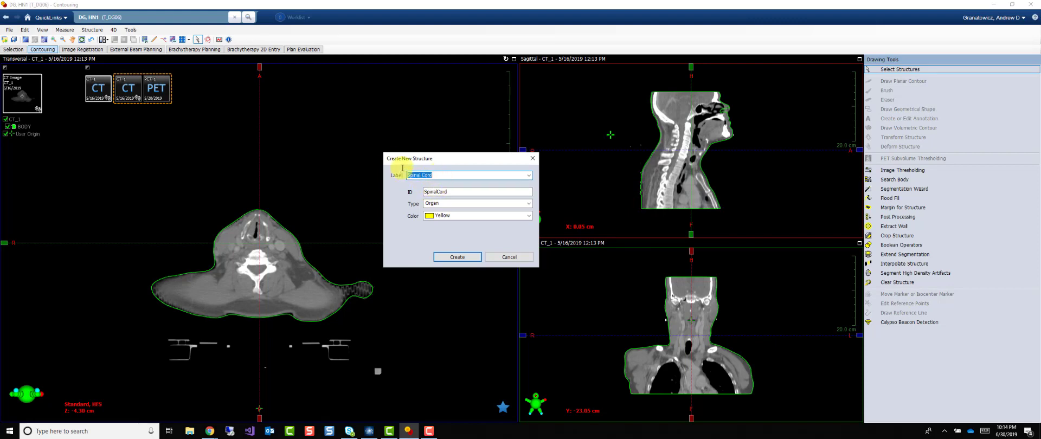
Switch the new structure's label to Contrast by searching for "contr", and return it to Spinal Cord
click(444, 176)
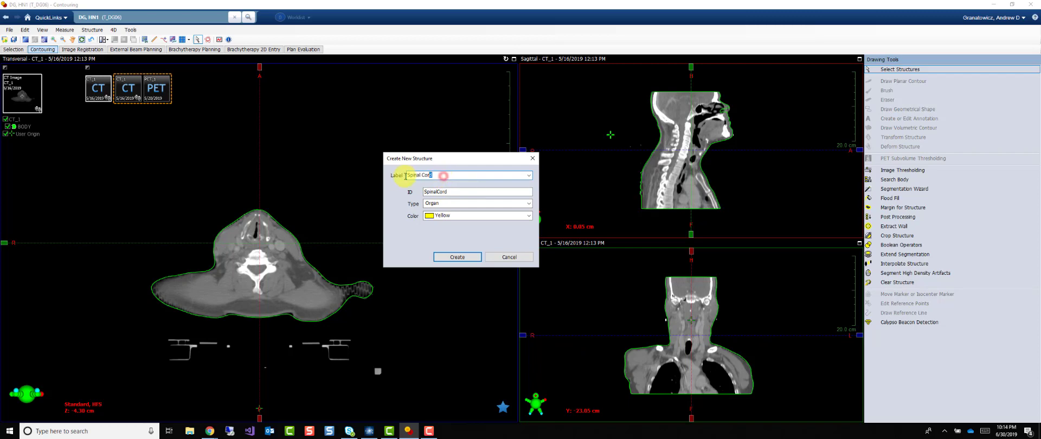
text(contr)
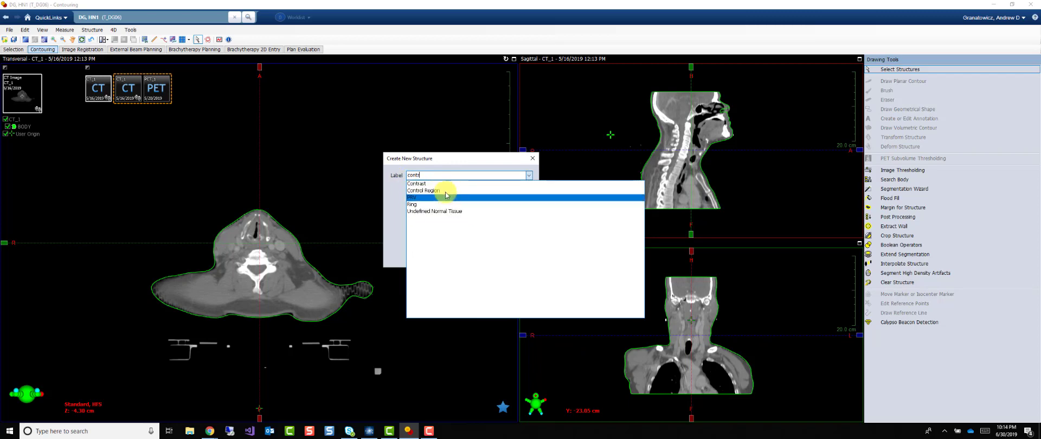
click(385, 188)
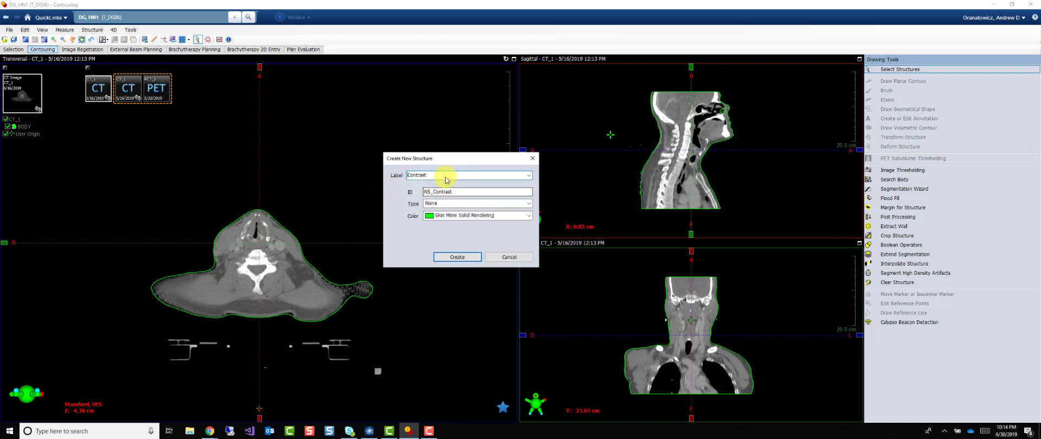
drag(442, 175, 379, 173)
text(cord)
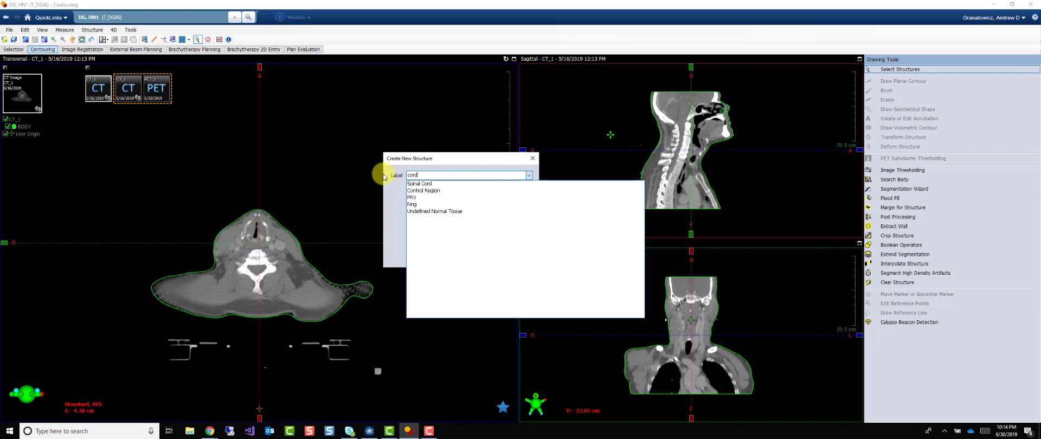
click(419, 184)
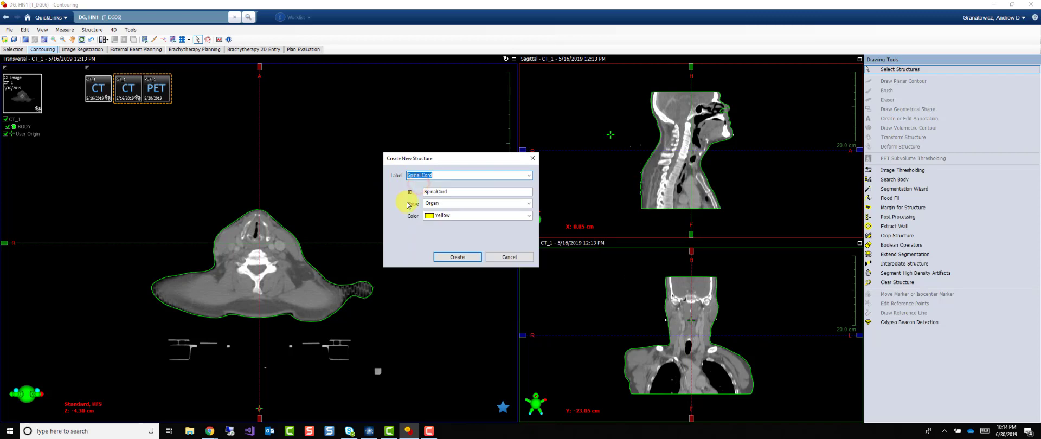
Create the SpinalCord structure with type Organ and the color Segment : Dark Green
double_click(451, 191)
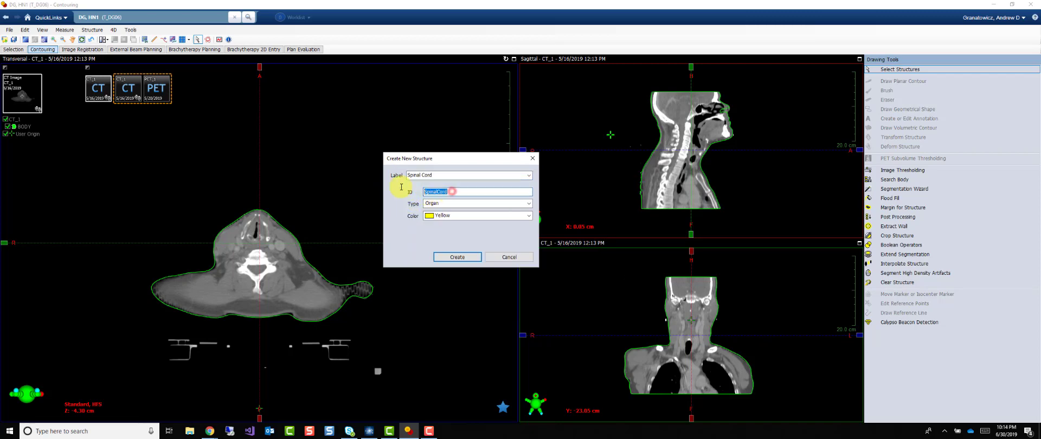
click(455, 193)
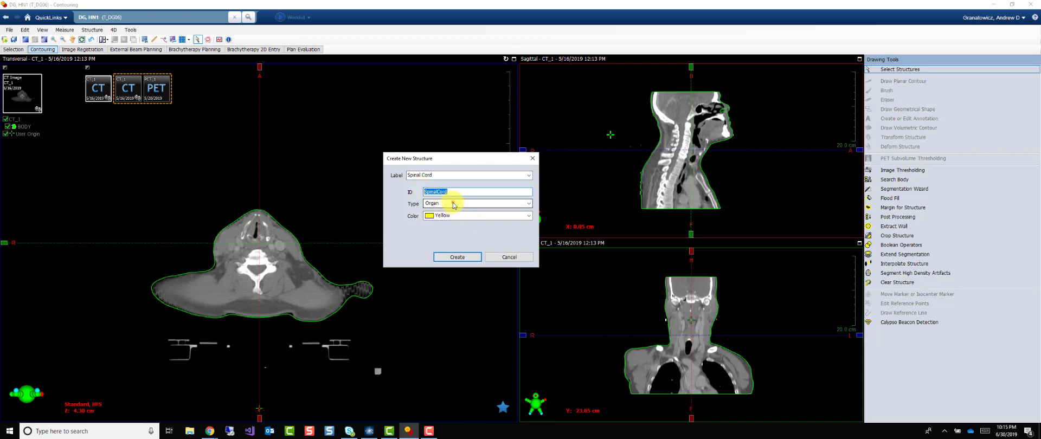
click(453, 204)
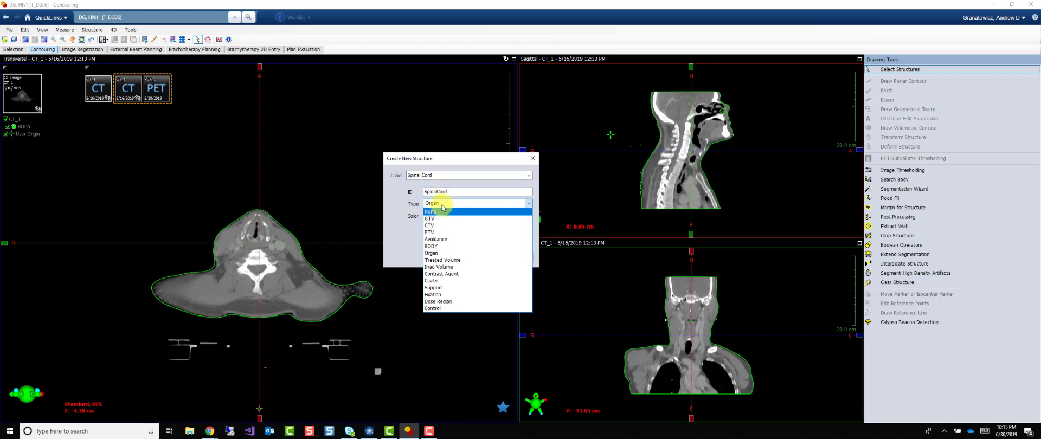
click(442, 206)
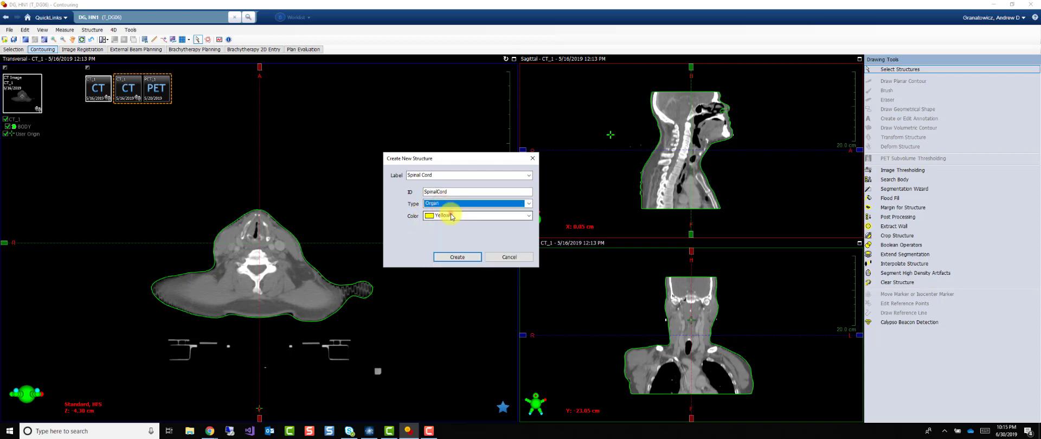
click(443, 215)
scroll(464, 401, down, 4)
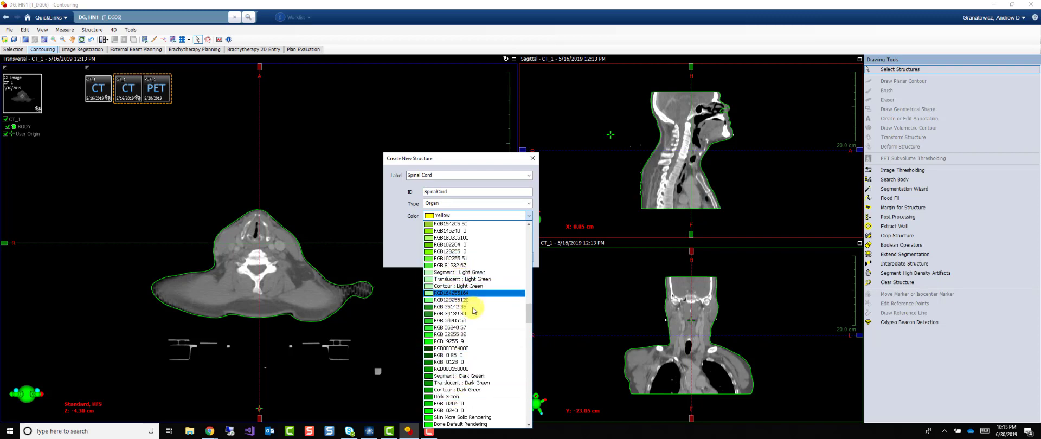
scroll(472, 309, down, 4)
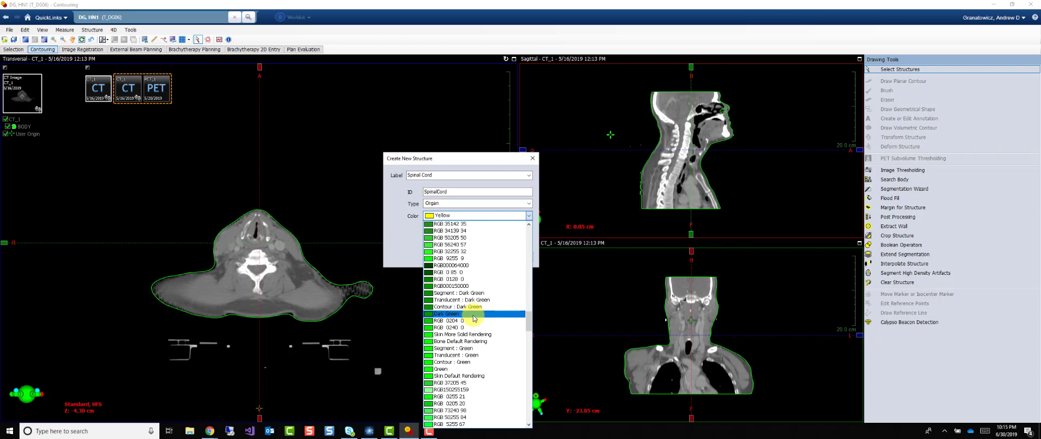
scroll(473, 317, up, 3)
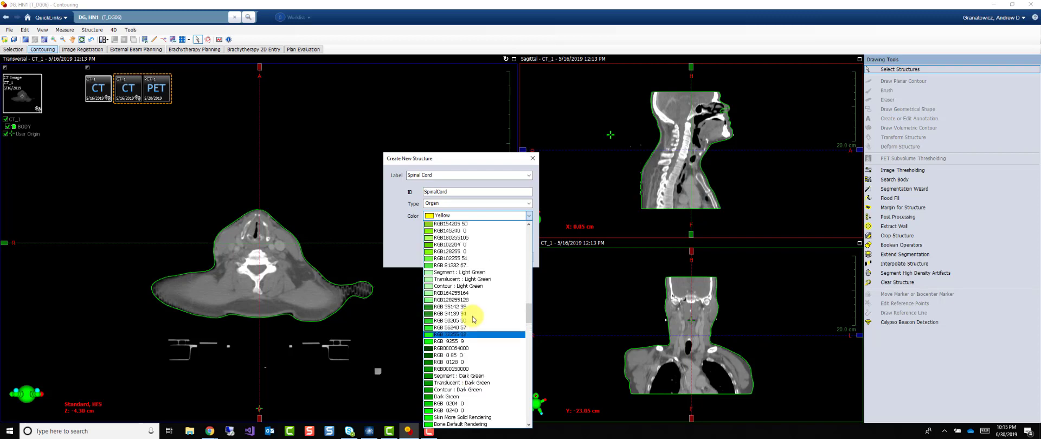
scroll(472, 318, up, 2)
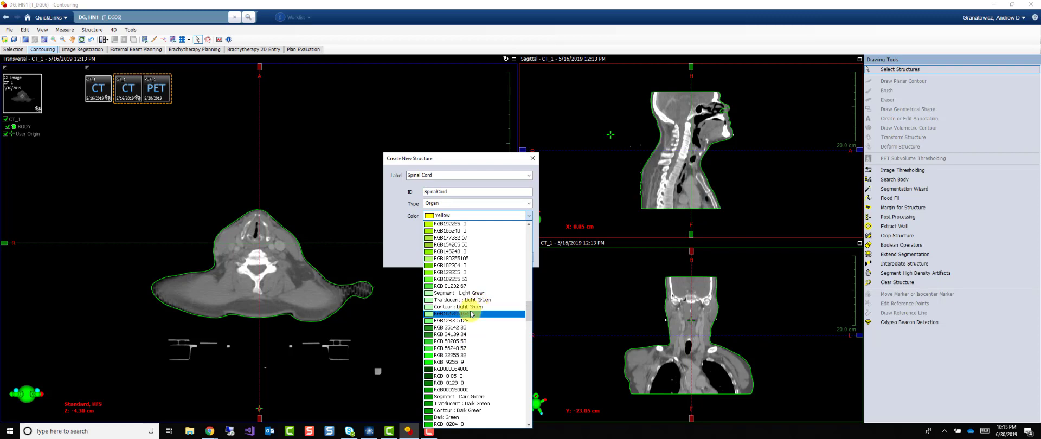
scroll(464, 330, down, 2)
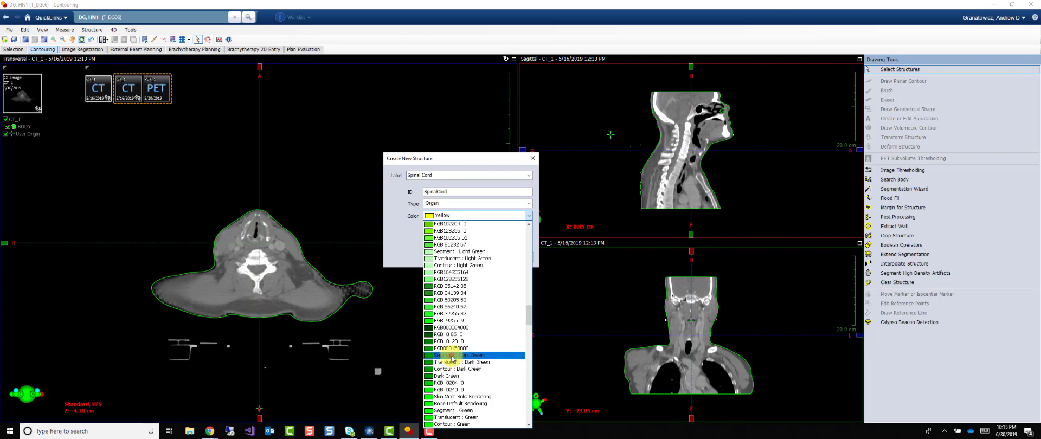
click(451, 355)
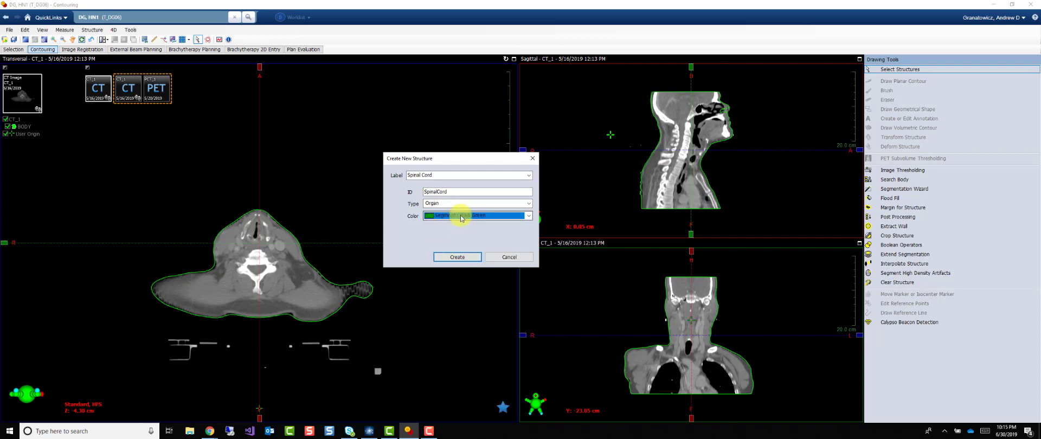
click(457, 256)
Draw a planar contour for SpinalCord around the cord inside the vertebral canal on the transversal CT slice
click(869, 80)
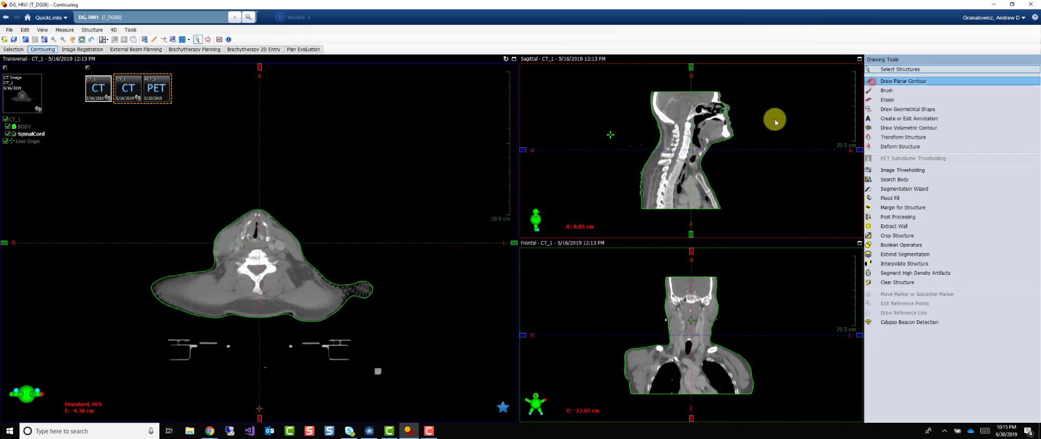
scroll(262, 271, up, 4)
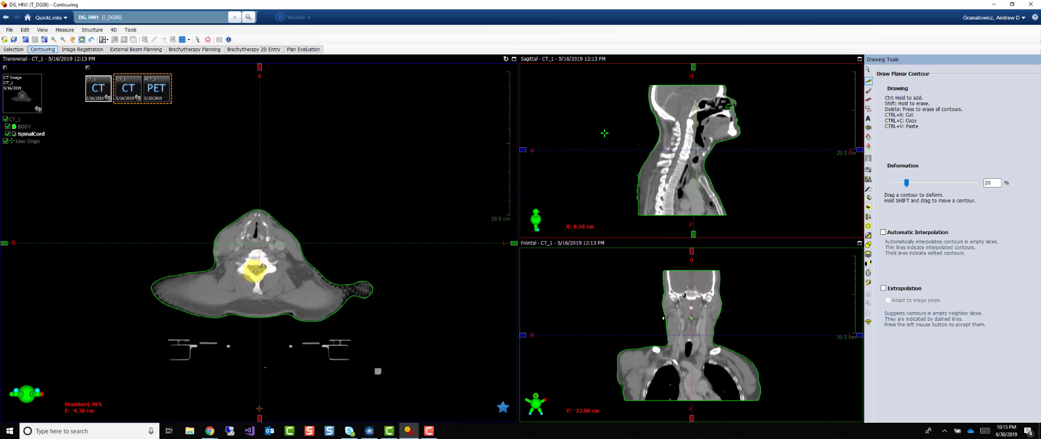
scroll(258, 287, up, 1)
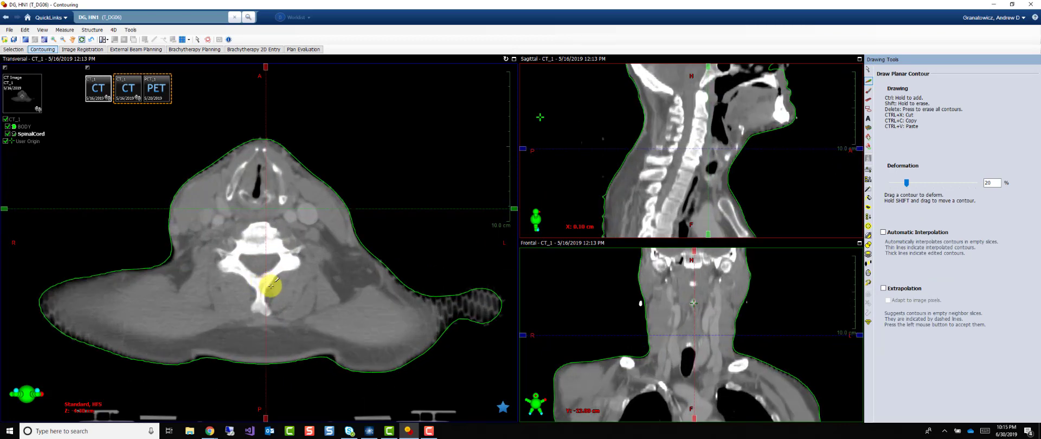
mouse_move(267, 256)
mouse_down()
mouse_move(261, 275)
mouse_move(247, 266)
mouse_move(259, 255)
mouse_move(249, 273)
mouse_move(265, 266)
mouse_up()
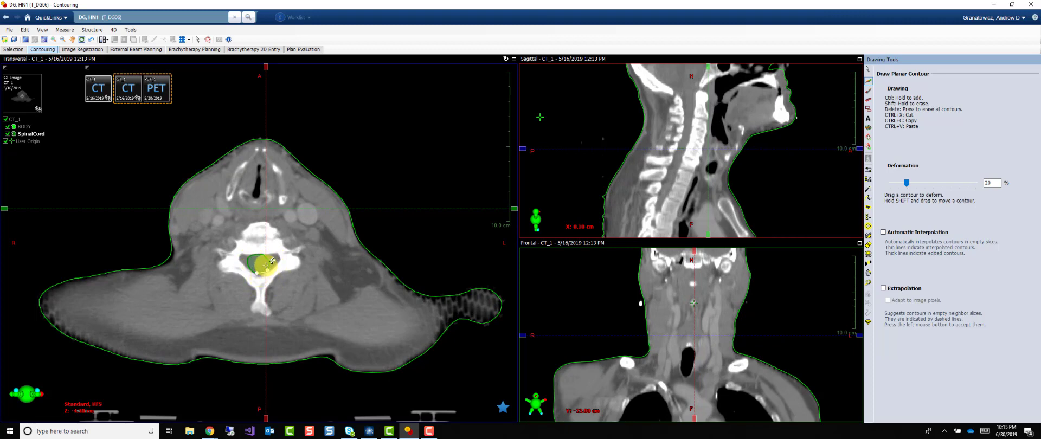
Change the SpinalCord structure's color to Contour : Dark Green in its properties
right_click(33, 137)
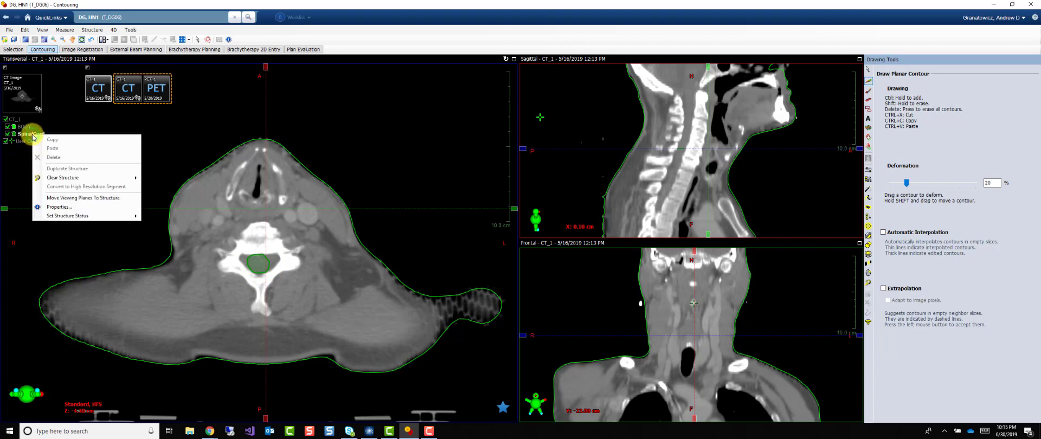
click(72, 206)
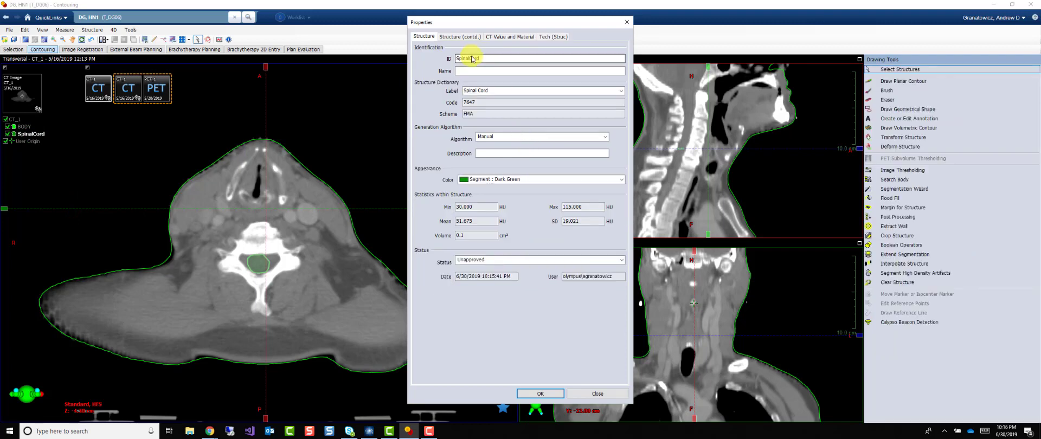
click(487, 179)
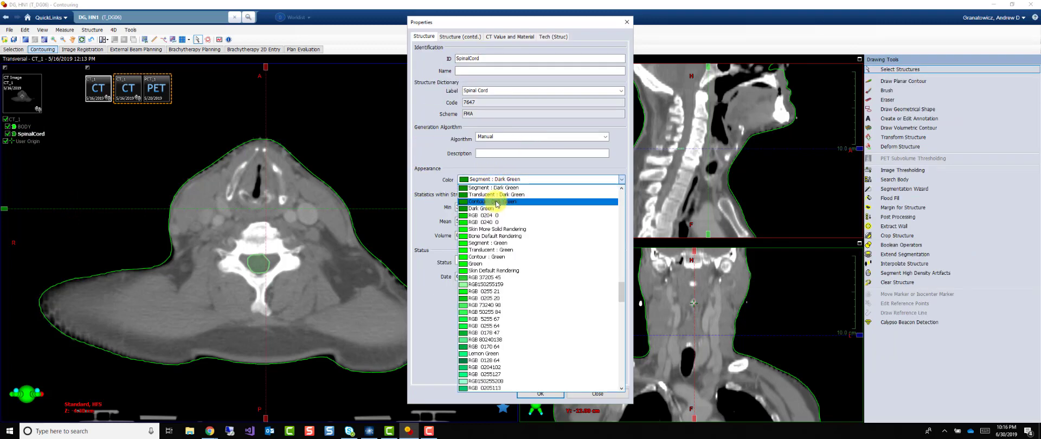
click(520, 202)
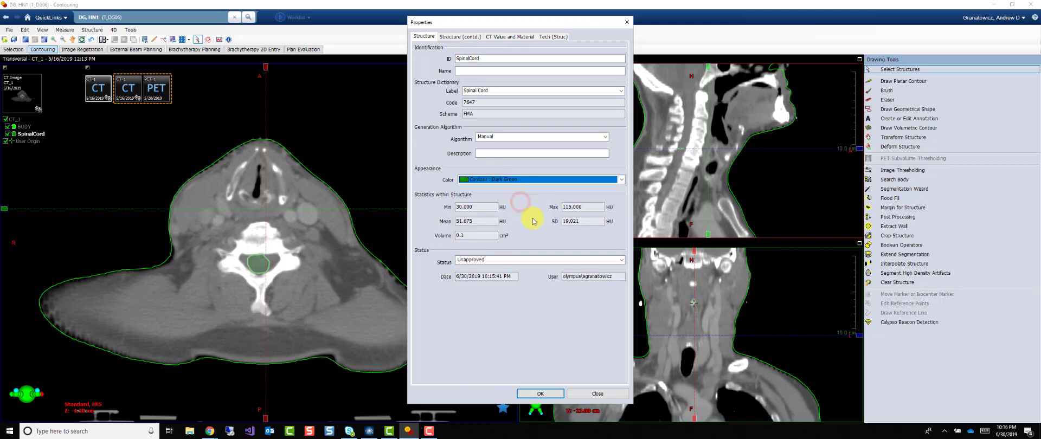
click(558, 394)
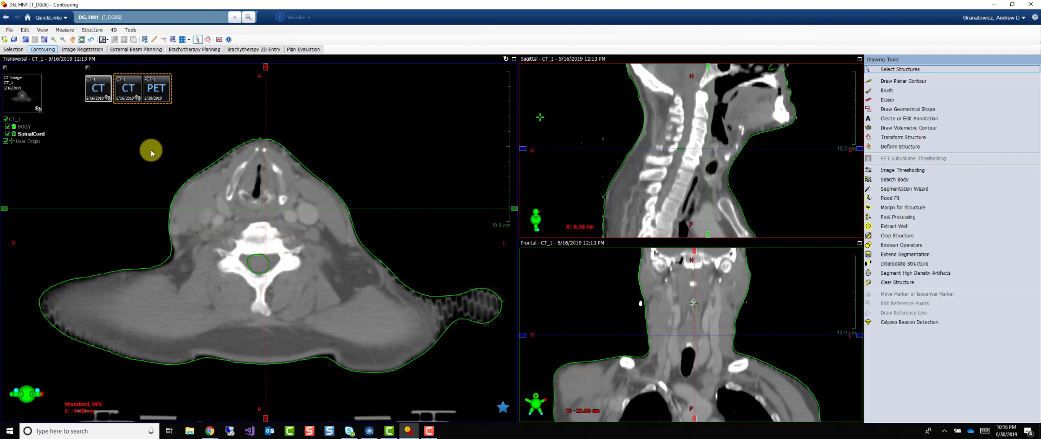
Create new structures on the CT image from the NM_Head Neck template, including every listed structure except BODY
right_click(23, 91)
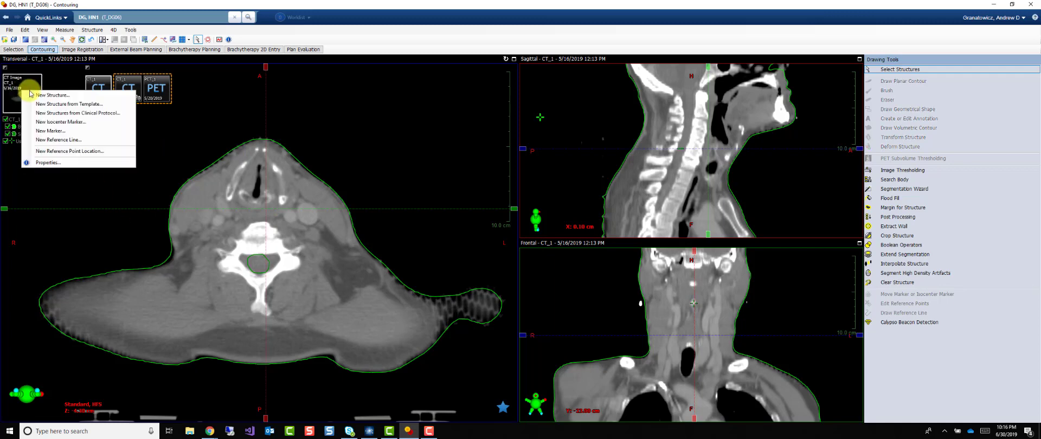
click(64, 104)
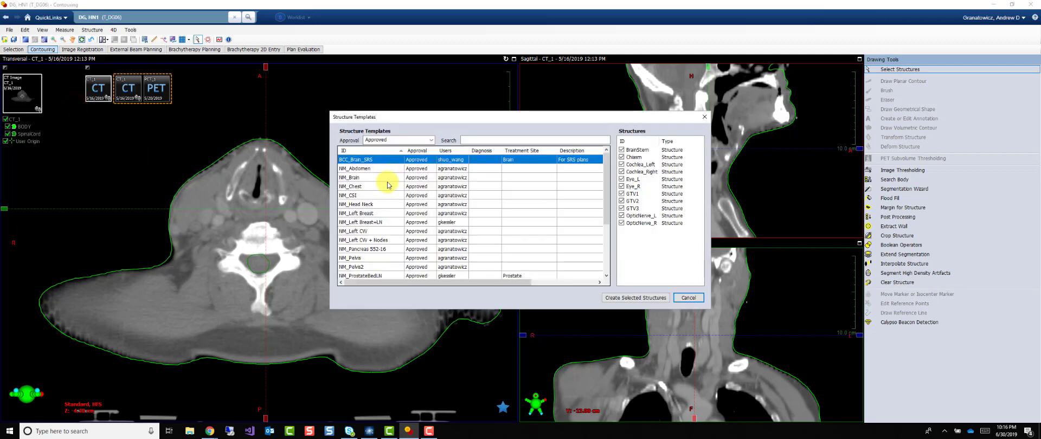
click(360, 204)
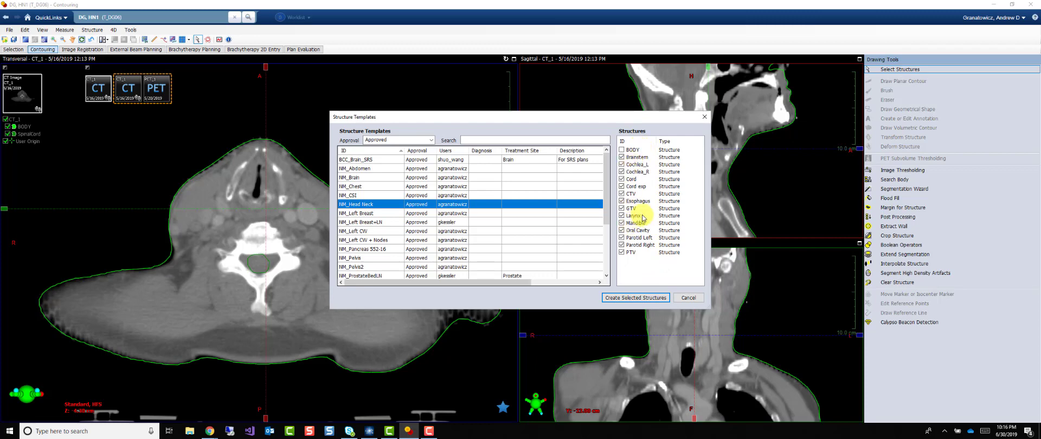
click(621, 171)
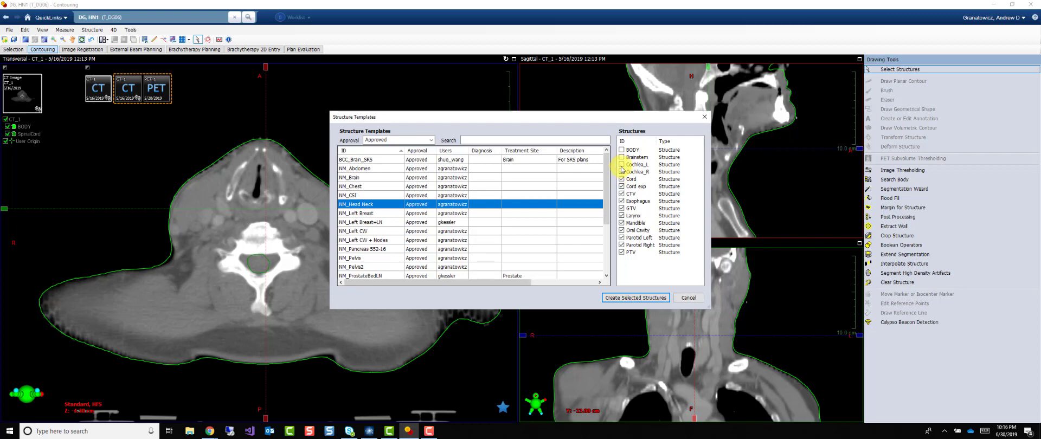
click(622, 165)
click(622, 157)
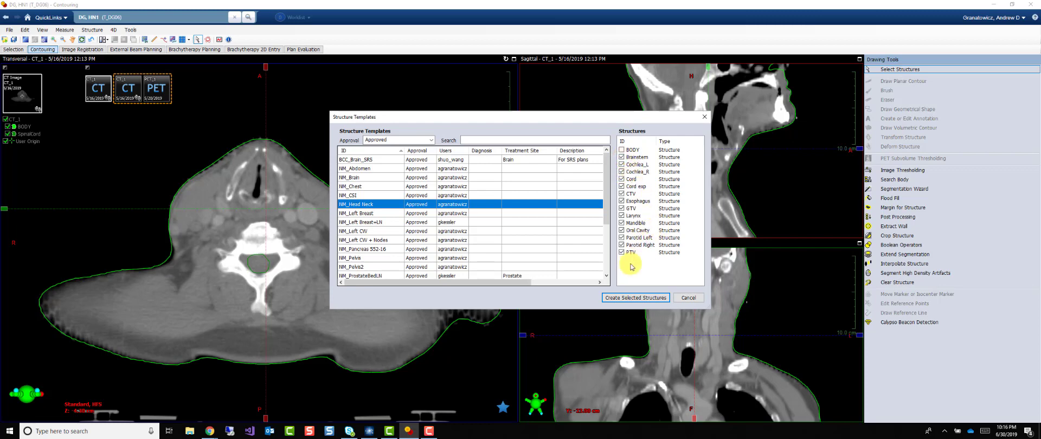
click(637, 298)
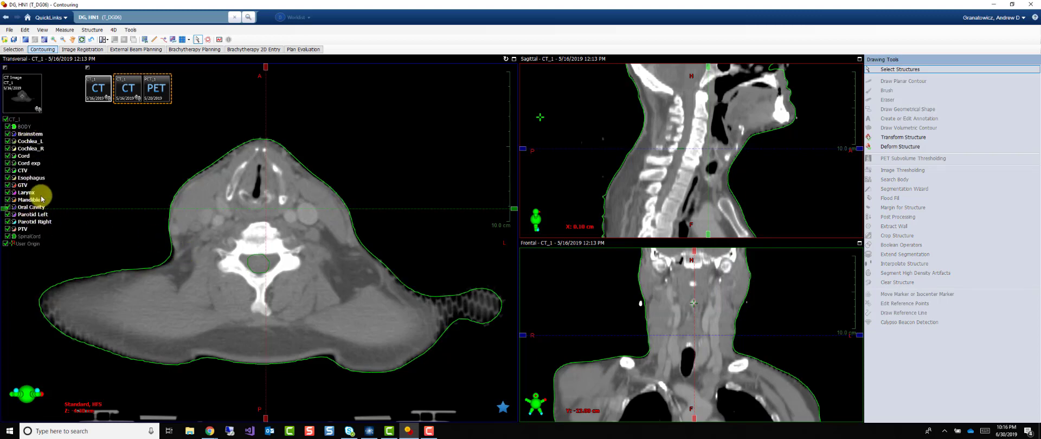
Draw a planar contour for the SpinalCord structure around the cord on a neighbouring transversal slice without a contour
click(24, 156)
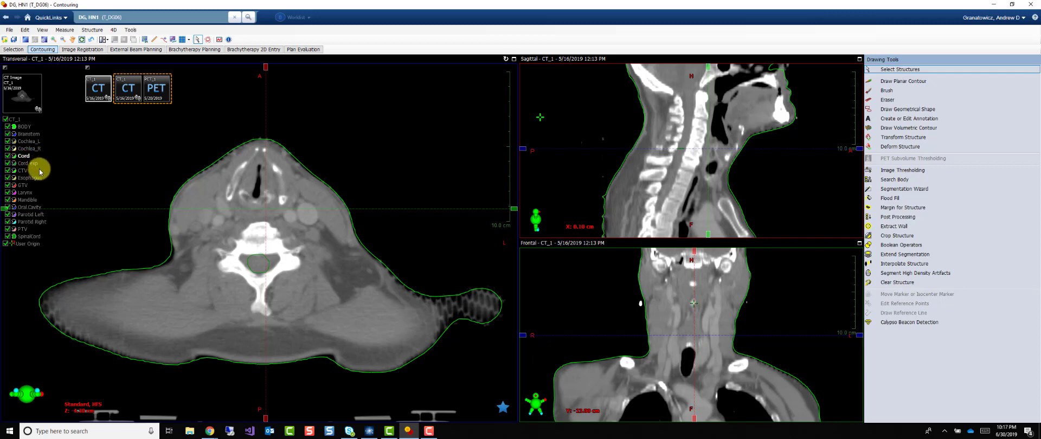
click(32, 238)
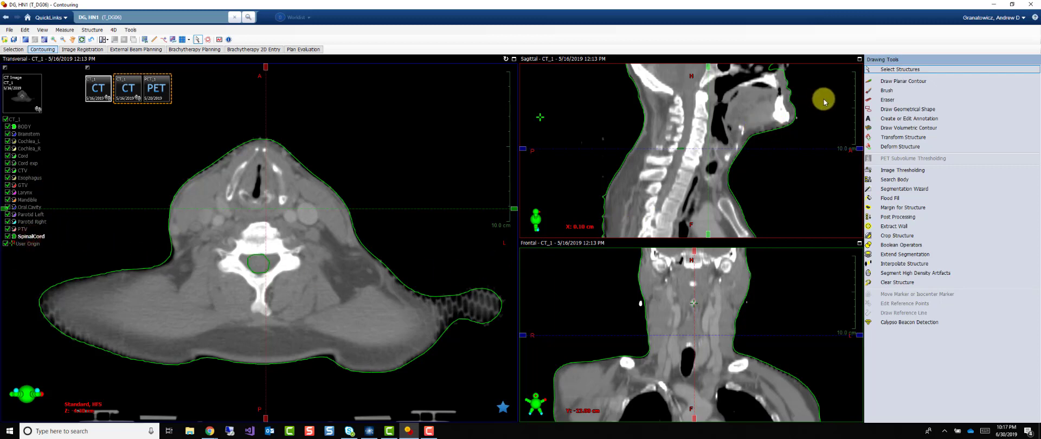
click(897, 81)
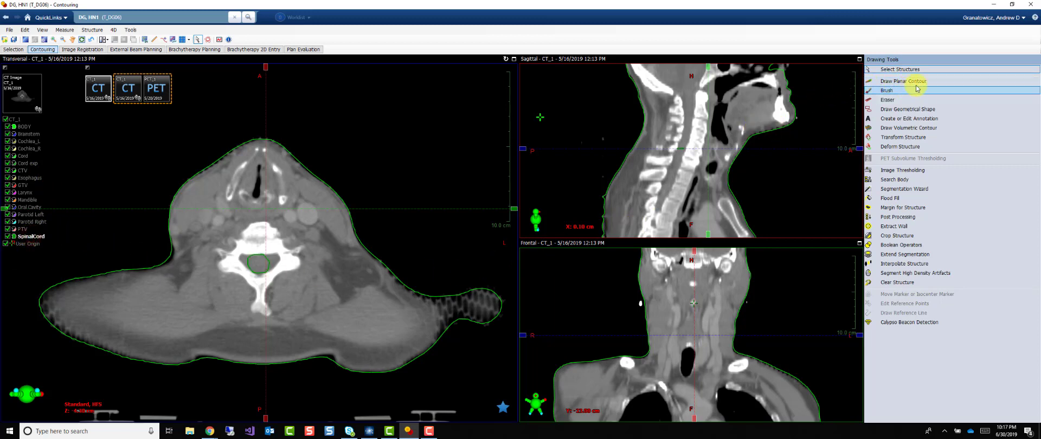
click(902, 90)
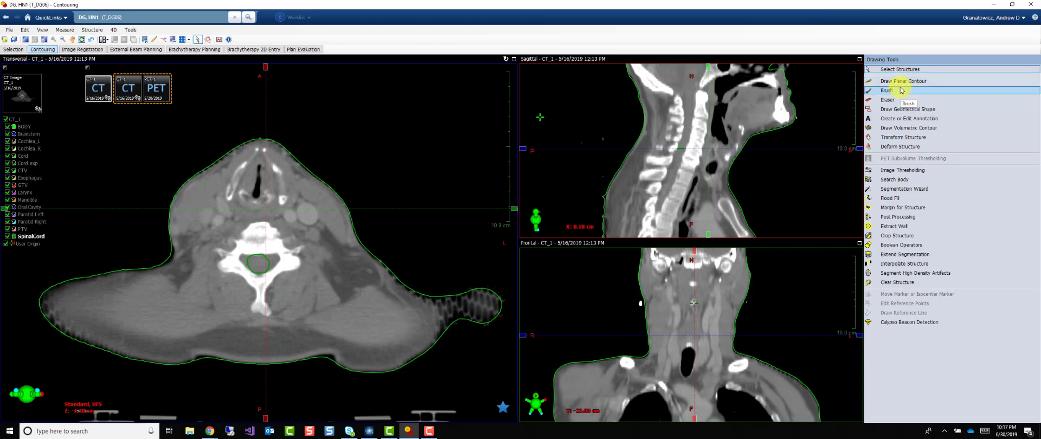
click(888, 84)
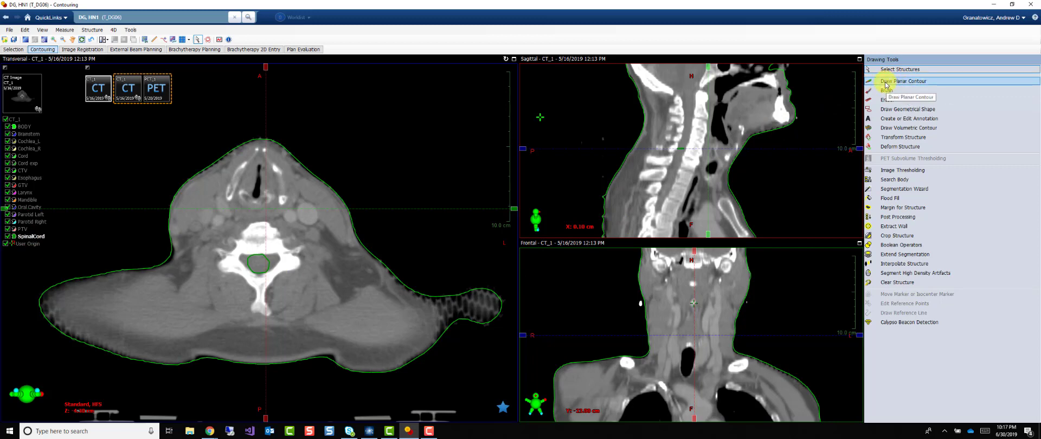
click(905, 83)
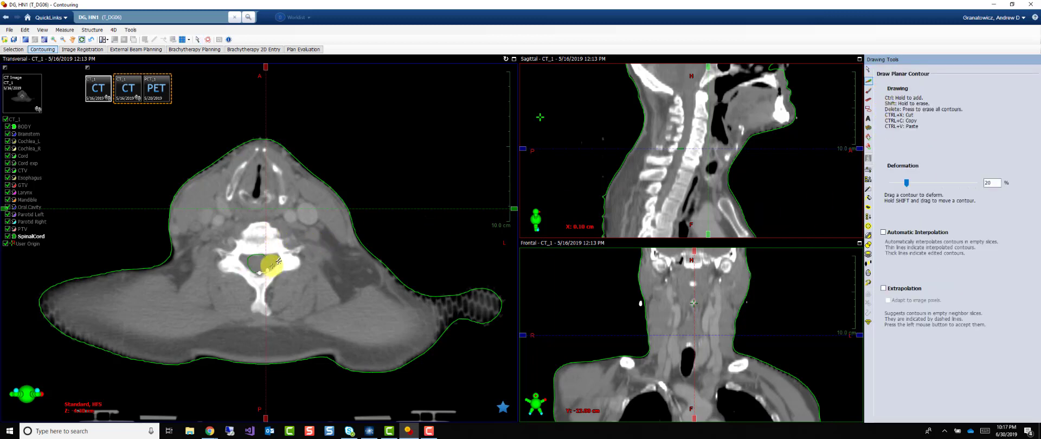
scroll(260, 263, up, 3)
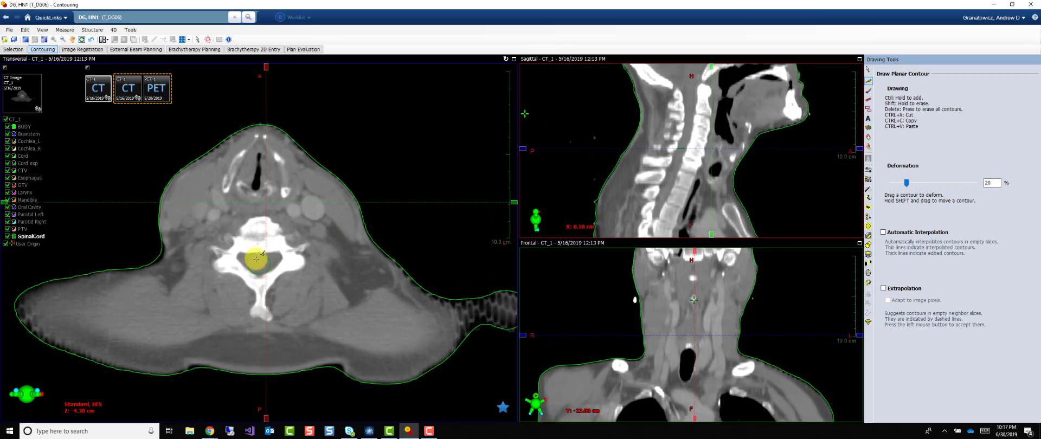
scroll(262, 253, up, 2)
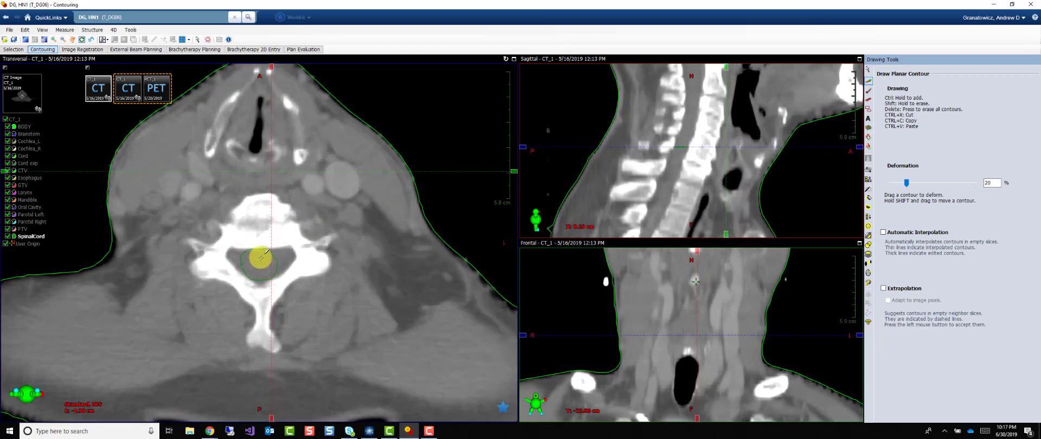
scroll(265, 251, down, 2)
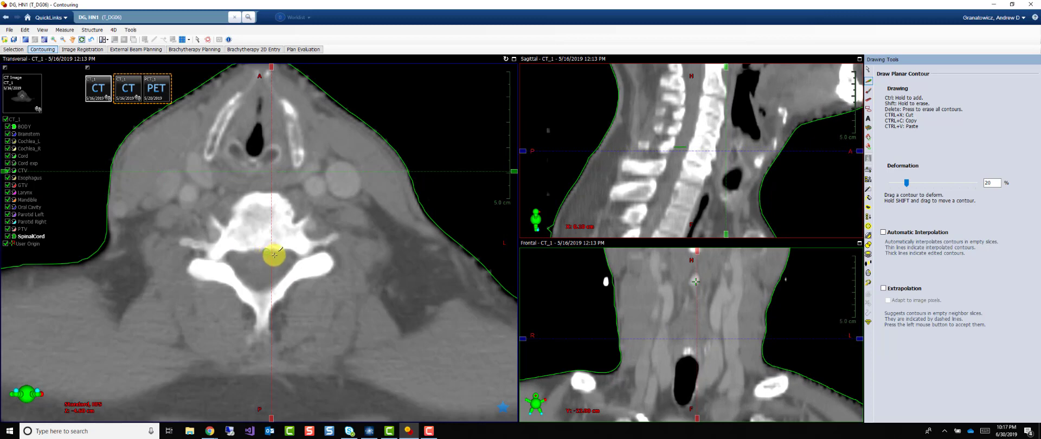
mouse_move(275, 273)
mouse_down()
mouse_move(246, 286)
mouse_move(237, 260)
mouse_move(266, 251)
mouse_up()
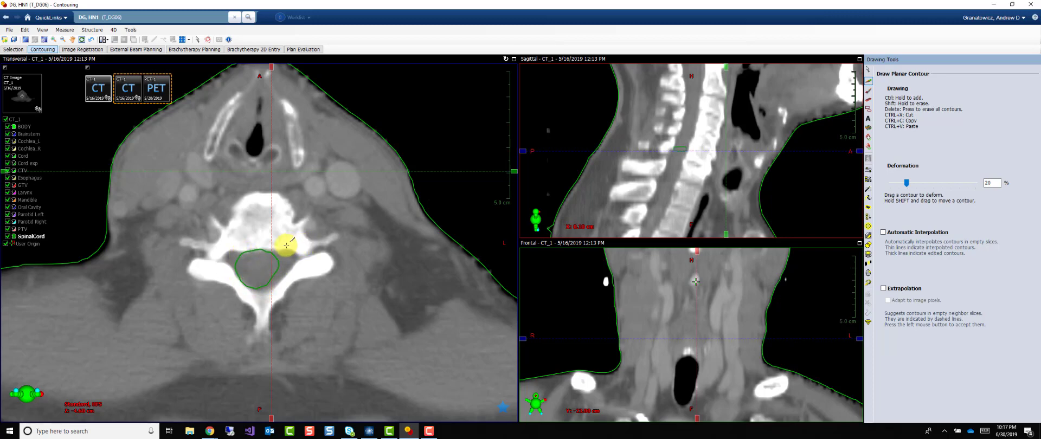
Draw SpinalCord contours on the next transversal slices and extend the irregular one across the vertebral canal
scroll(271, 254, down, 1)
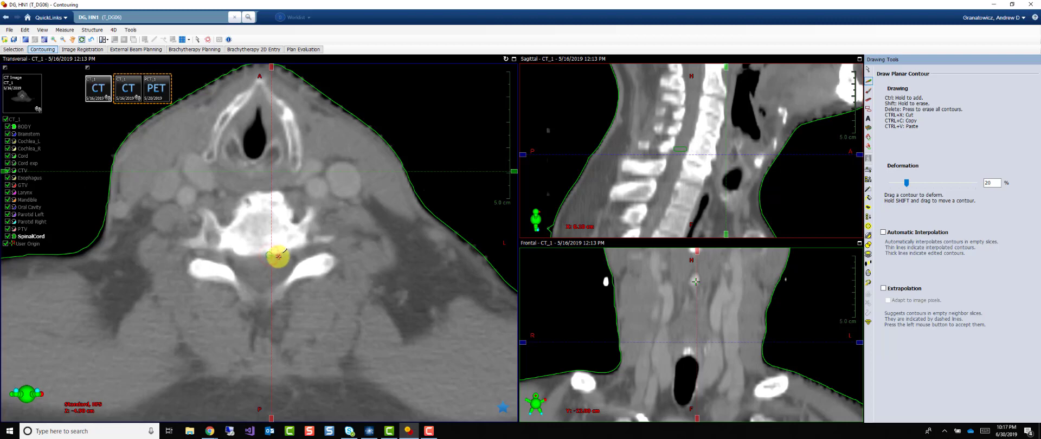
mouse_move(282, 267)
mouse_down()
mouse_move(260, 288)
mouse_move(240, 266)
mouse_move(246, 252)
mouse_move(282, 255)
mouse_move(267, 256)
mouse_move(280, 265)
mouse_move(281, 294)
mouse_move(260, 309)
mouse_move(293, 303)
mouse_move(302, 326)
mouse_move(274, 336)
mouse_move(244, 316)
mouse_move(239, 294)
mouse_move(269, 249)
mouse_move(267, 267)
mouse_up()
scroll(277, 255, down, 1)
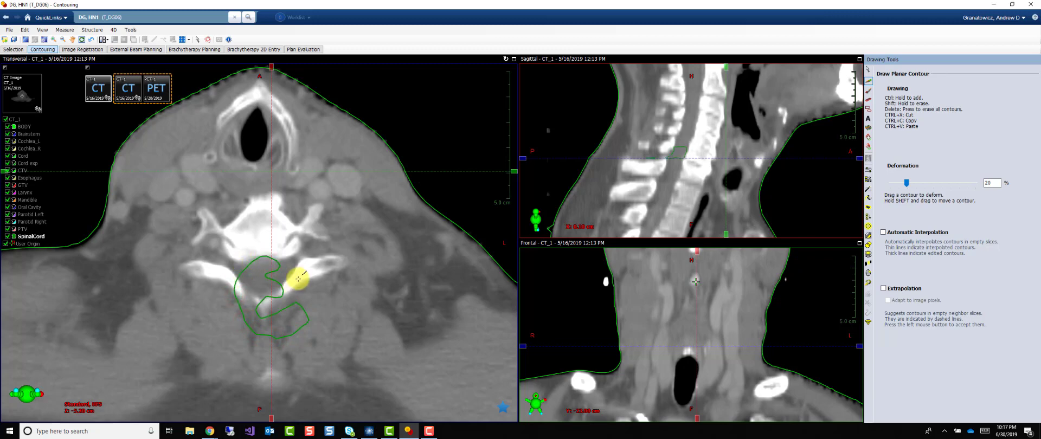
mouse_move(277, 268)
mouse_down()
mouse_move(267, 263)
mouse_move(262, 279)
mouse_move(272, 292)
mouse_move(283, 274)
mouse_up()
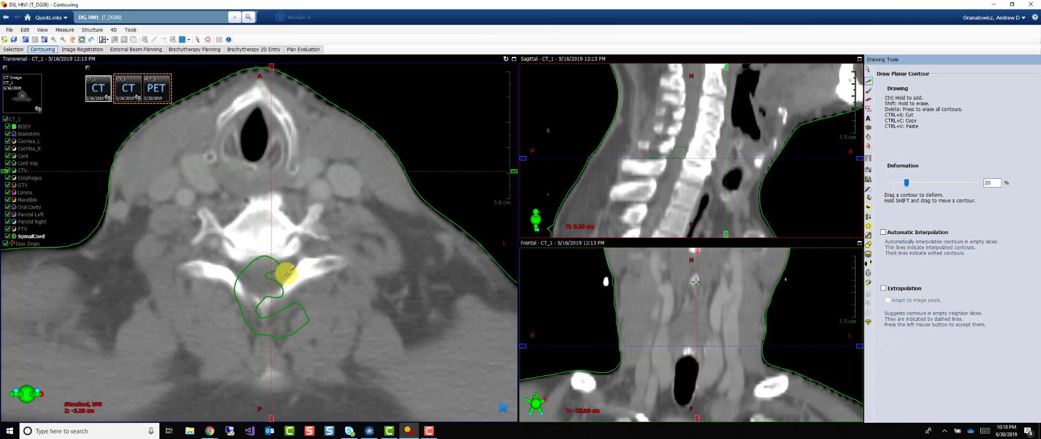
mouse_move(268, 267)
mouse_down()
mouse_move(263, 284)
mouse_move(273, 294)
mouse_up()
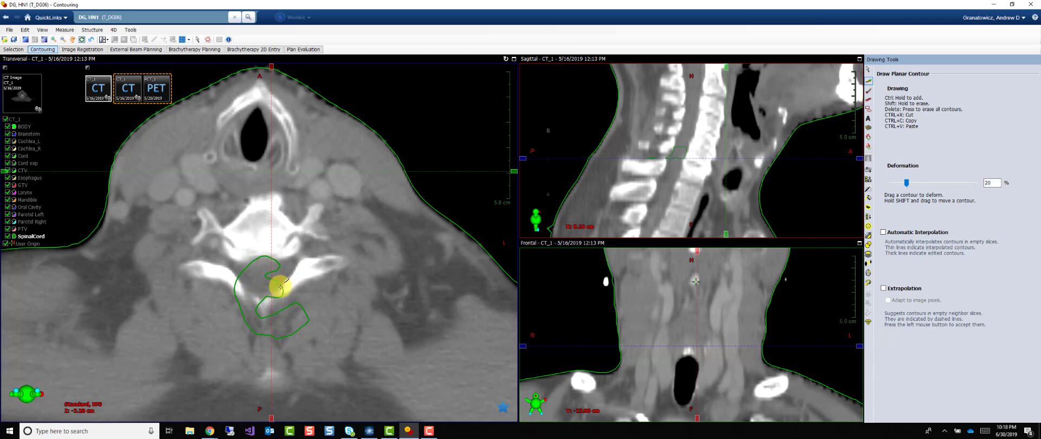
mouse_move(283, 284)
mouse_down()
mouse_move(292, 267)
mouse_move(265, 262)
mouse_up()
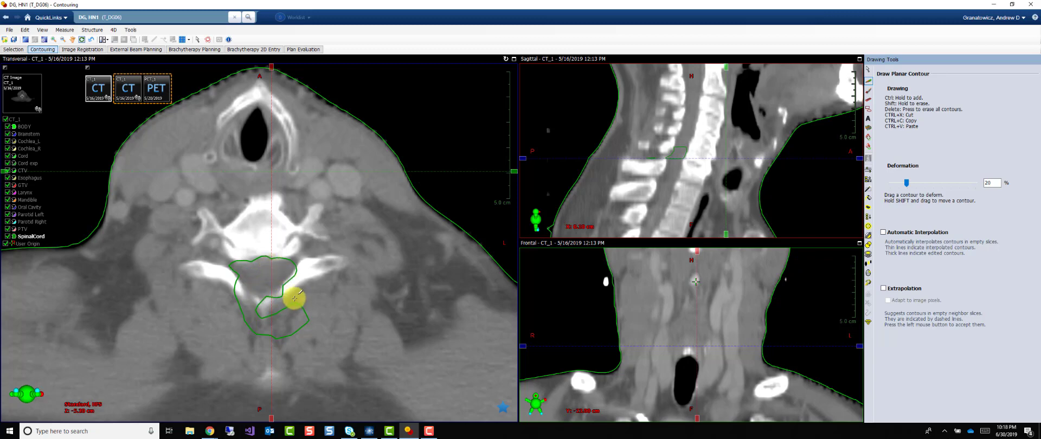
Cut away the parts of the SpinalCord contour behind and beside the canal, leaving a rounded outline around the cord
mouse_move(293, 298)
mouse_down()
mouse_move(259, 314)
mouse_move(251, 347)
mouse_up()
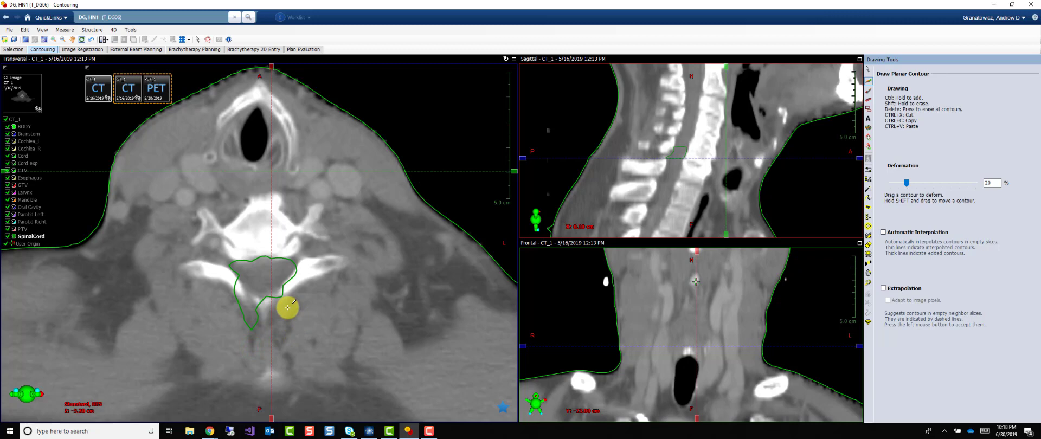
mouse_move(288, 307)
mouse_down()
mouse_move(201, 296)
mouse_move(250, 310)
mouse_move(242, 303)
mouse_move(266, 272)
mouse_move(205, 304)
mouse_up()
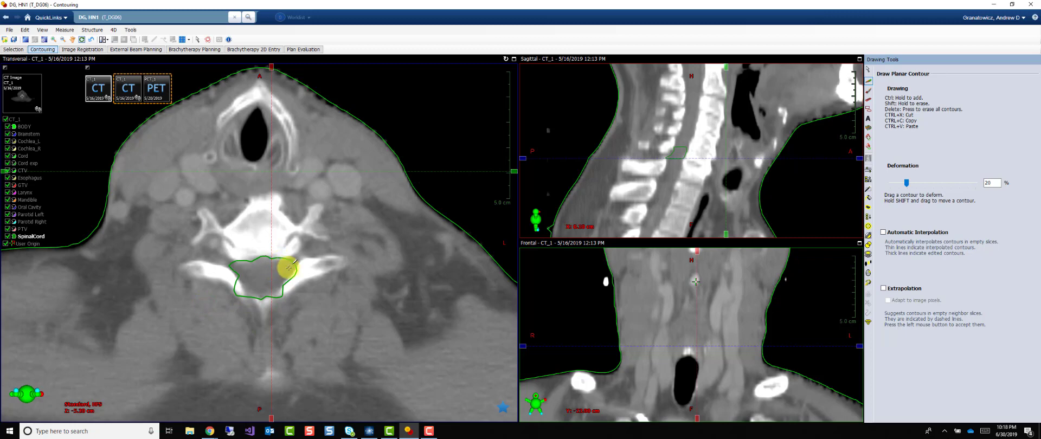
drag(289, 267, 285, 298)
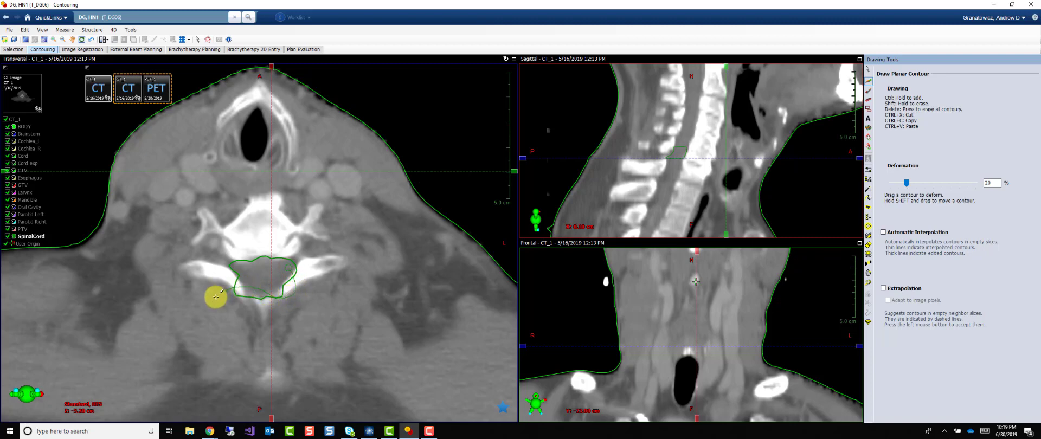
mouse_move(216, 297)
mouse_down()
mouse_move(291, 288)
mouse_move(235, 304)
mouse_move(244, 290)
mouse_move(214, 295)
mouse_up()
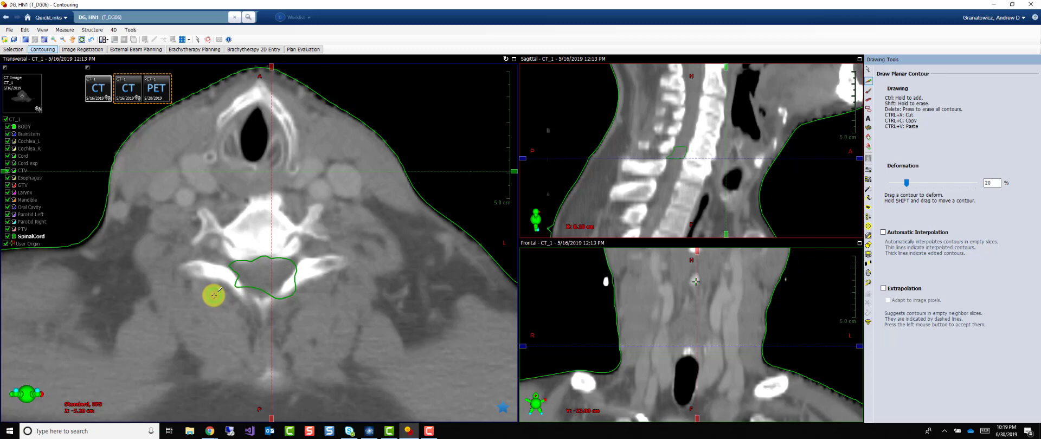
mouse_move(294, 254)
mouse_down()
mouse_move(261, 314)
mouse_move(296, 274)
mouse_move(243, 302)
mouse_move(267, 297)
mouse_move(235, 282)
mouse_move(263, 250)
mouse_move(255, 240)
mouse_move(249, 297)
mouse_move(261, 301)
mouse_up()
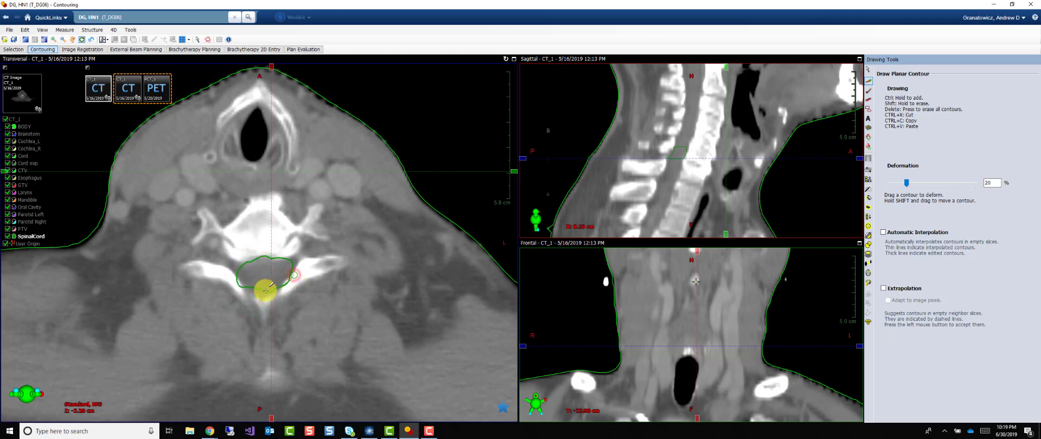
mouse_move(259, 299)
mouse_down()
mouse_move(244, 285)
mouse_move(266, 245)
mouse_up()
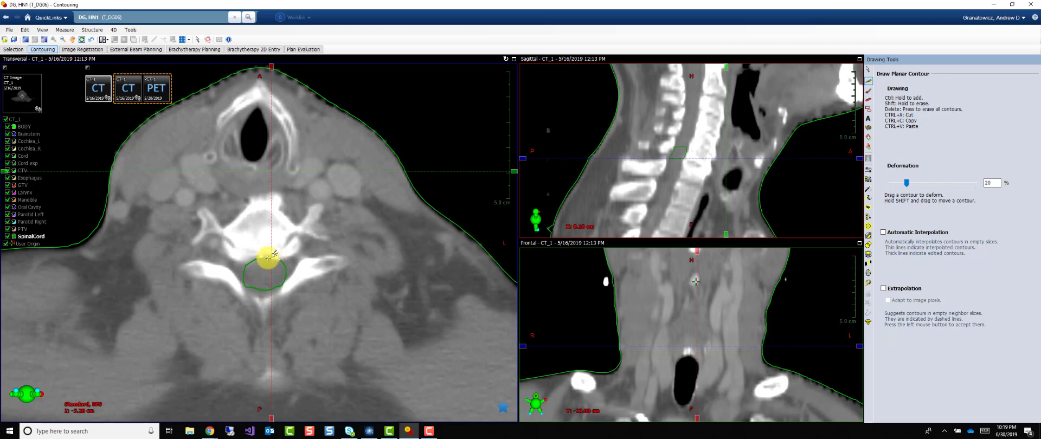
Deform the posterior edge of the SpinalCord contour, trying a deformation range of 51% and ending with 17%
mouse_move(271, 257)
mouse_down()
mouse_move(288, 271)
mouse_move(269, 293)
mouse_up()
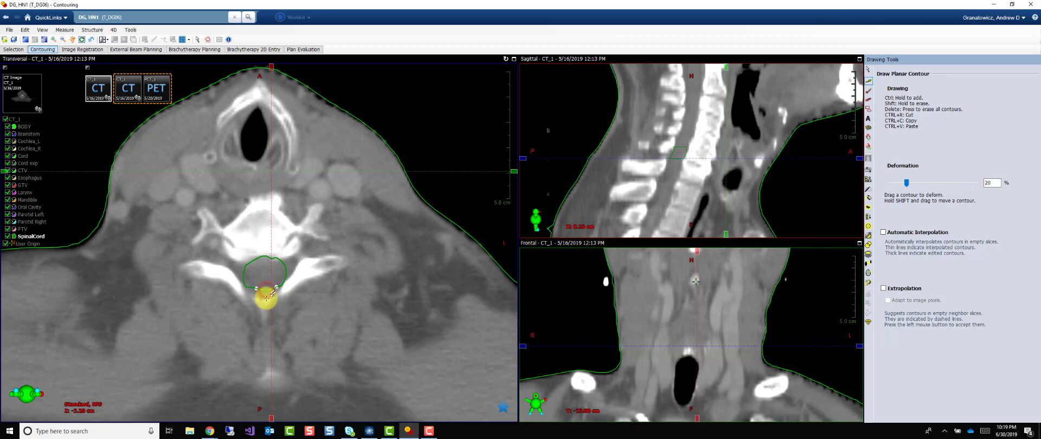
drag(267, 299, 265, 294)
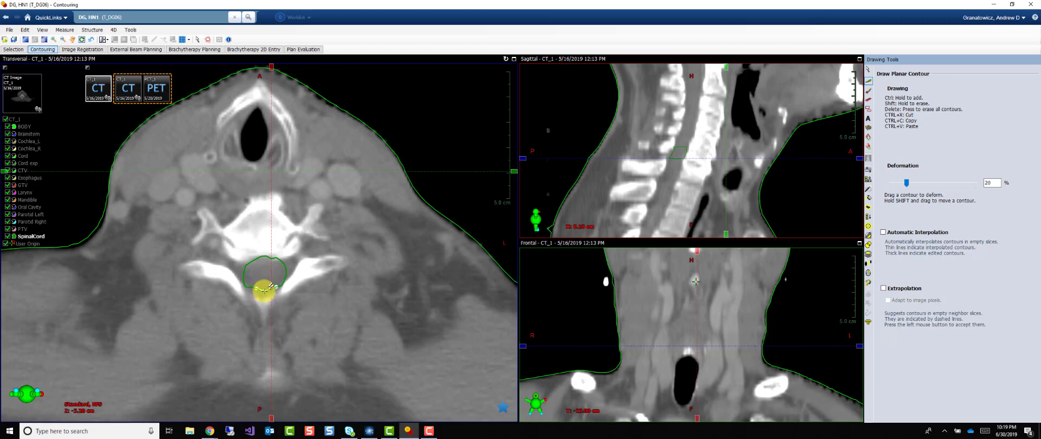
drag(264, 290, 290, 282)
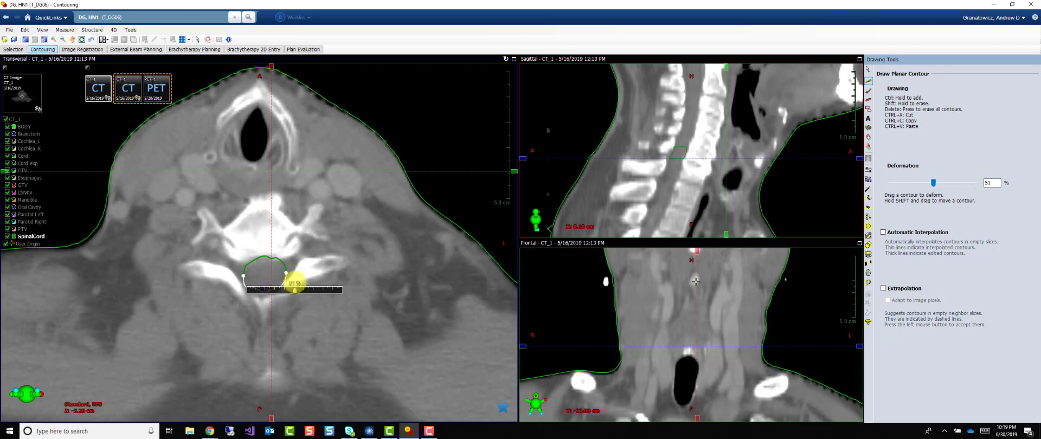
mouse_move(297, 283)
mouse_down()
mouse_move(276, 286)
mouse_move(275, 303)
mouse_move(288, 292)
mouse_move(260, 298)
mouse_move(282, 277)
mouse_move(232, 291)
mouse_up()
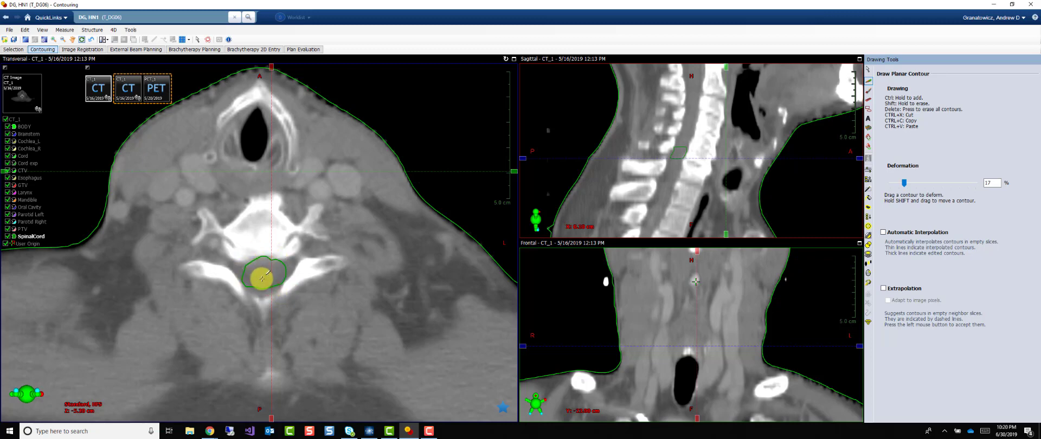
Paste the SpinalCord contour onto the next two transversal slices and adjust the second copy to the cord
scroll(262, 279, down, 2)
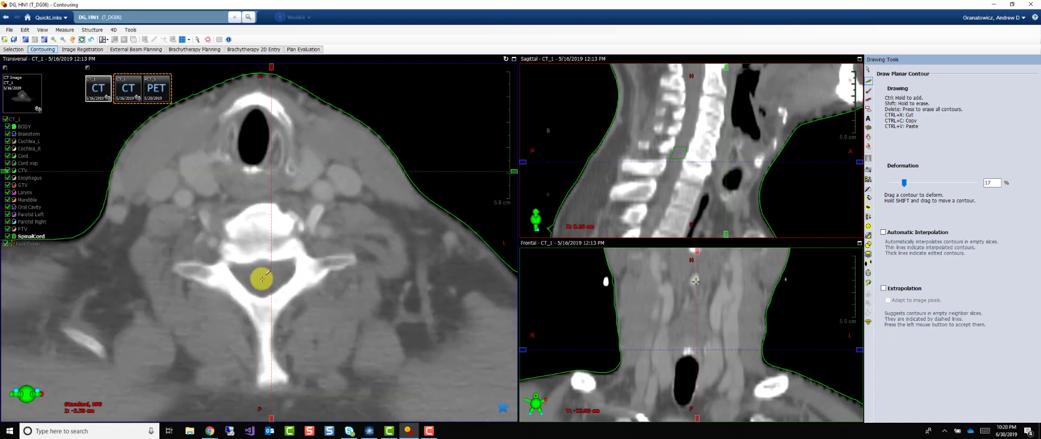
key(ctrl+v)
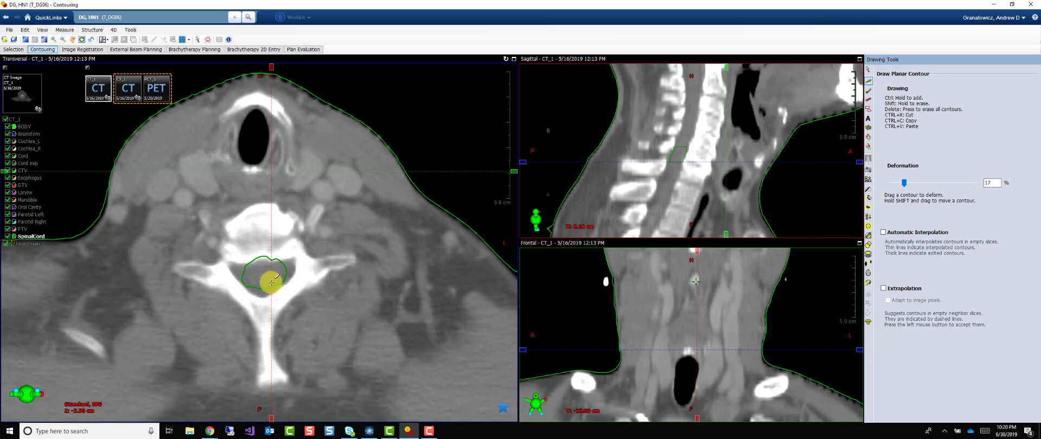
scroll(271, 282, down, 2)
key(ctrl+v)
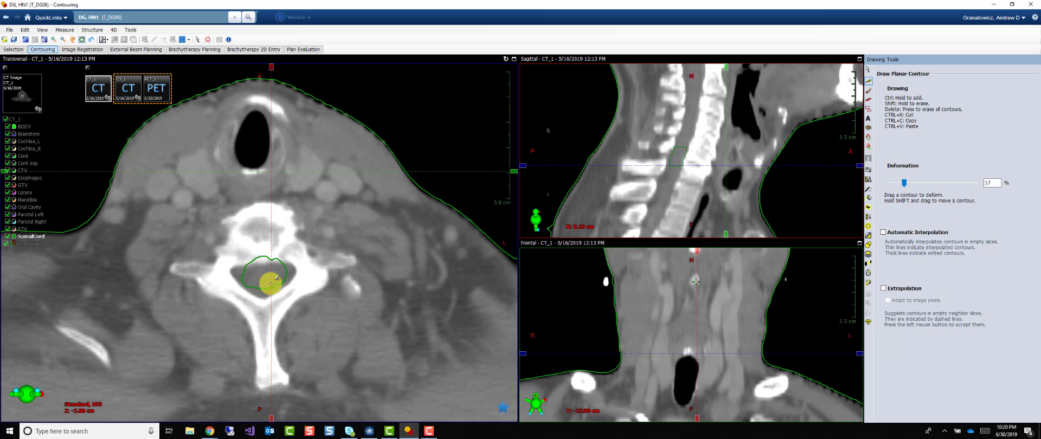
mouse_move(277, 269)
mouse_down()
mouse_move(263, 264)
mouse_move(257, 303)
mouse_move(246, 274)
mouse_move(265, 284)
mouse_up()
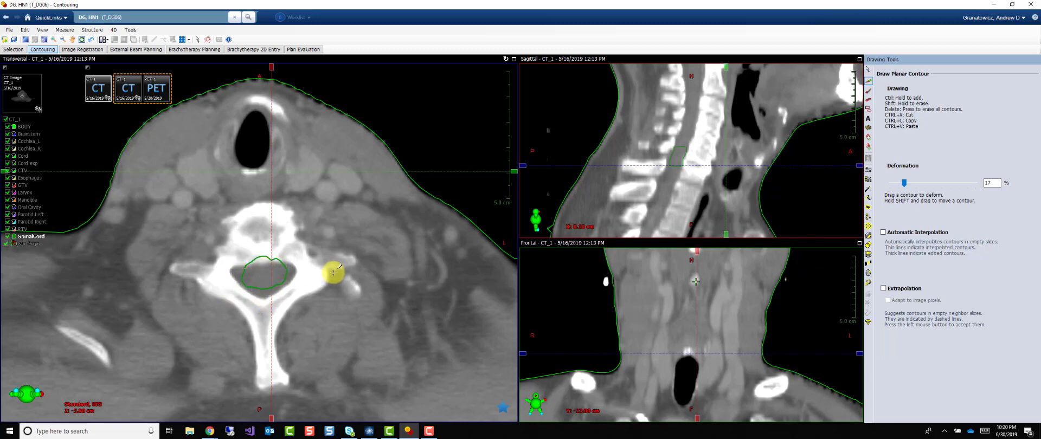
Paint SpinalCord over the vertebra and left neck tissue with a 1.3 cm static 2D brush and erase a band across the vertebral body
click(868, 93)
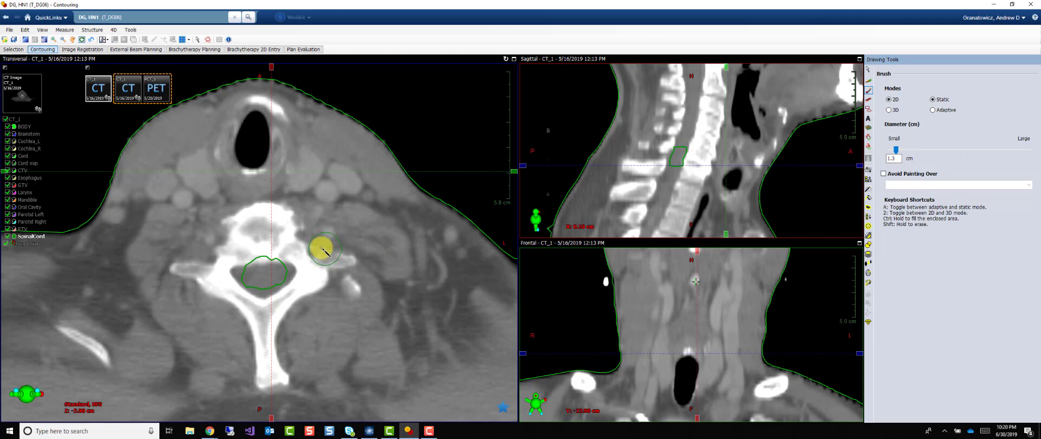
mouse_move(308, 257)
mouse_down()
mouse_move(332, 248)
mouse_move(307, 259)
mouse_move(267, 168)
mouse_move(281, 179)
mouse_up()
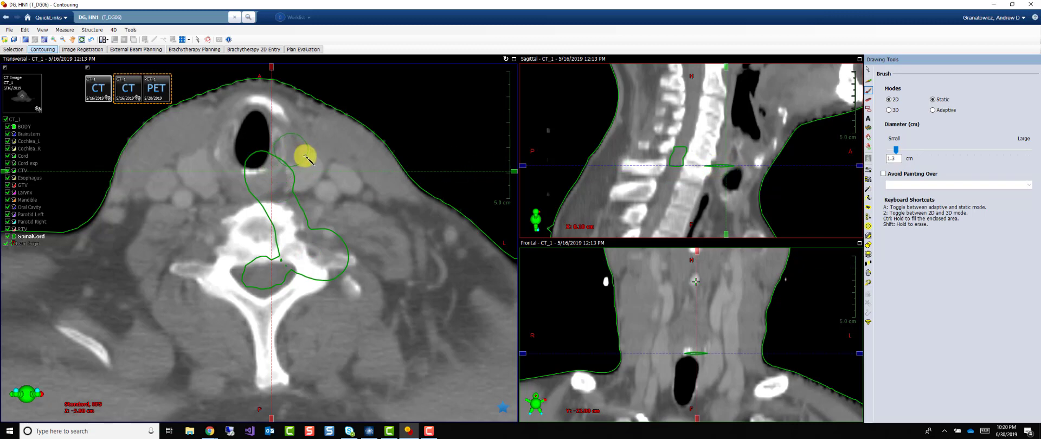
mouse_move(303, 158)
mouse_down()
mouse_move(322, 181)
mouse_move(298, 186)
mouse_move(249, 275)
mouse_move(261, 194)
mouse_move(262, 268)
mouse_move(263, 165)
mouse_move(311, 250)
mouse_move(294, 260)
mouse_move(336, 274)
mouse_move(347, 260)
mouse_up()
drag(419, 239, 421, 240)
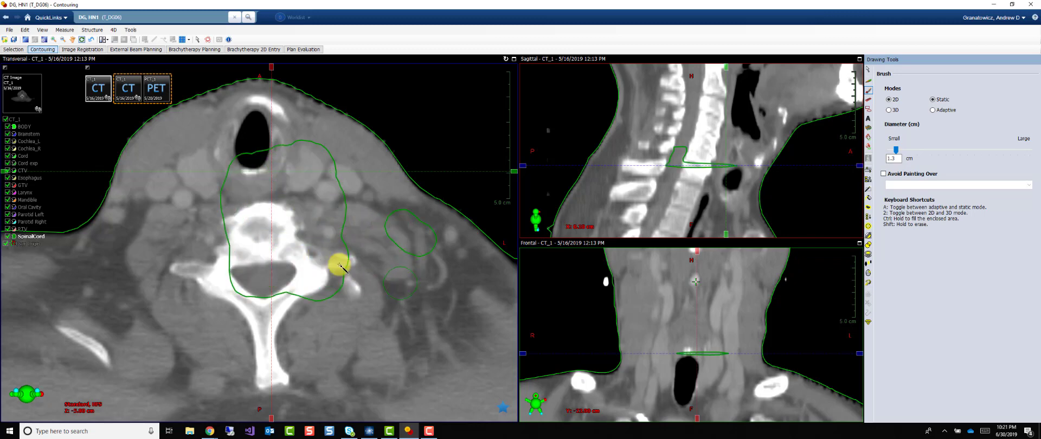
mouse_move(318, 242)
mouse_down()
mouse_move(292, 243)
mouse_move(297, 209)
mouse_move(272, 214)
mouse_move(310, 253)
mouse_move(399, 235)
mouse_move(364, 249)
mouse_up()
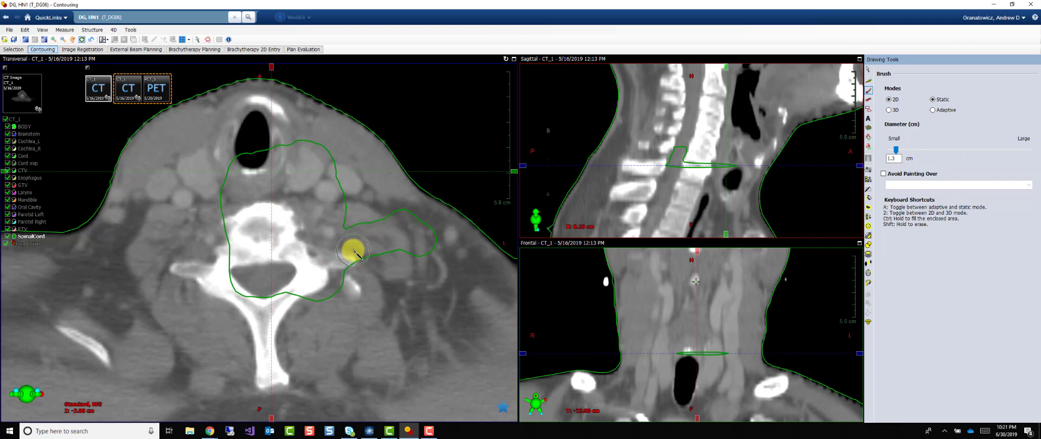
click(292, 207)
mouse_move(288, 224)
mouse_down()
mouse_move(267, 244)
mouse_move(280, 210)
mouse_move(272, 232)
mouse_move(246, 241)
mouse_move(271, 227)
mouse_move(283, 204)
mouse_move(214, 227)
mouse_up()
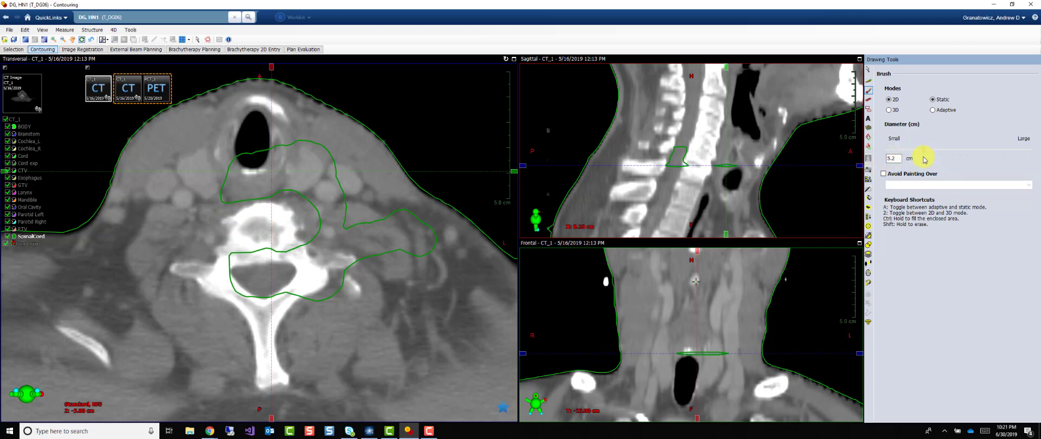
Set the brush diameter to 2.0 cm and paint a round SpinalCord patch in the soft tissue beside the vertebra
click(898, 157)
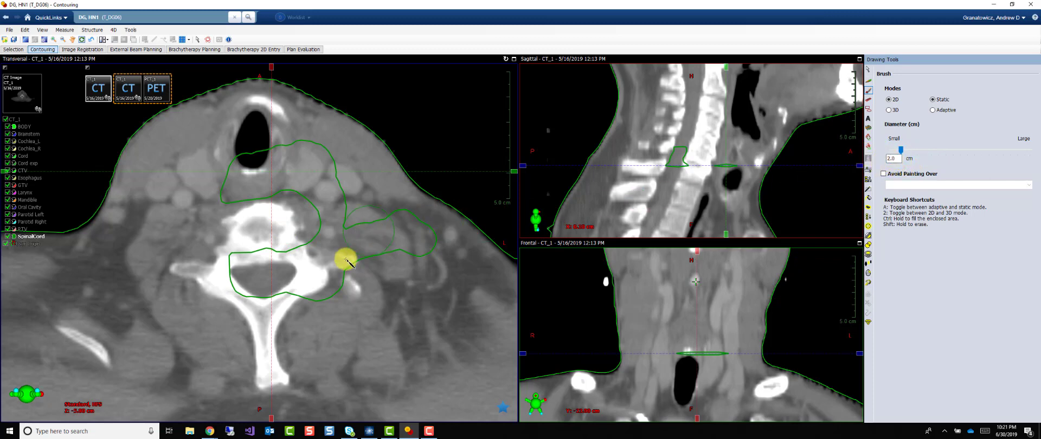
mouse_move(369, 292)
mouse_down()
mouse_move(379, 299)
mouse_move(375, 291)
mouse_up()
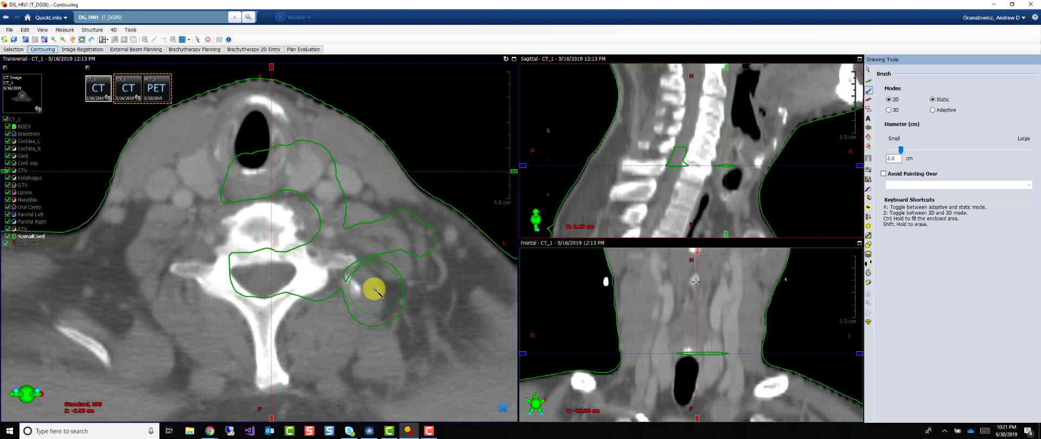
drag(374, 289, 384, 281)
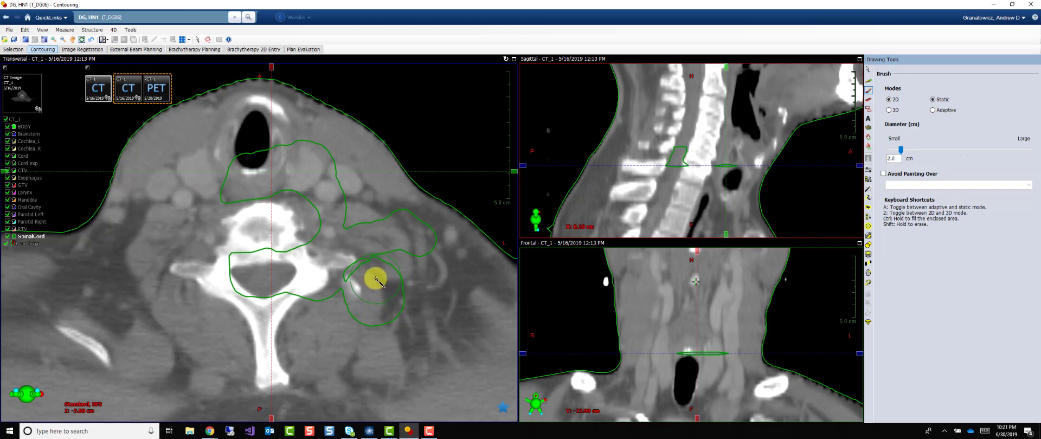
Enlarge the brush to 13.8 cm, paint SpinalCord across the neck, and erase all of its contours on this slice
right_click(375, 279)
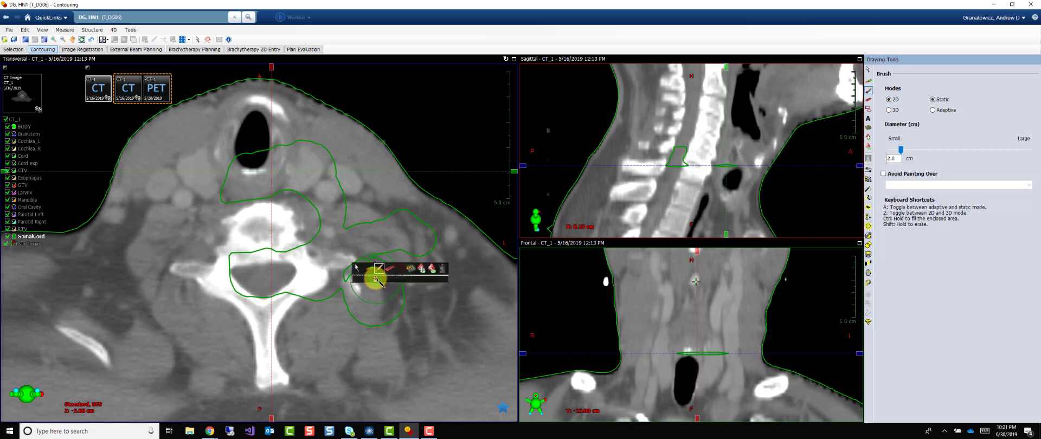
mouse_move(376, 278)
mouse_down()
mouse_move(400, 274)
mouse_move(359, 270)
mouse_move(445, 270)
mouse_up()
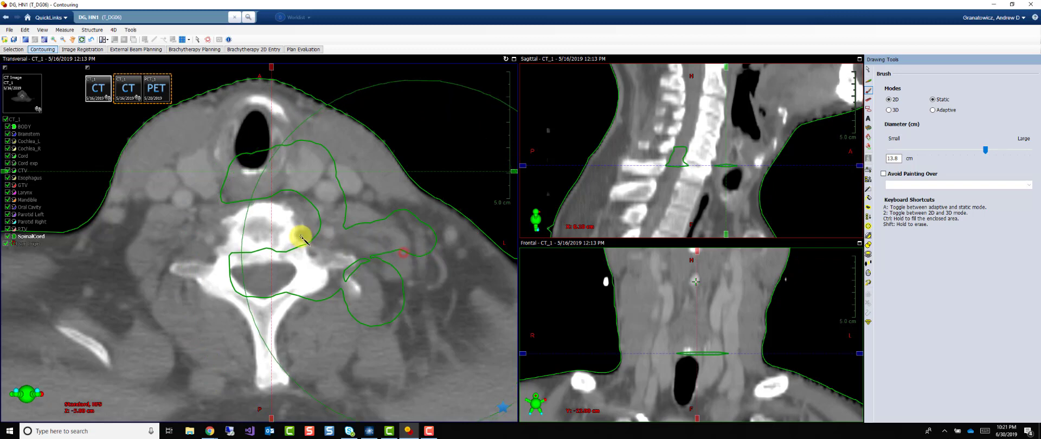
drag(290, 233, 293, 237)
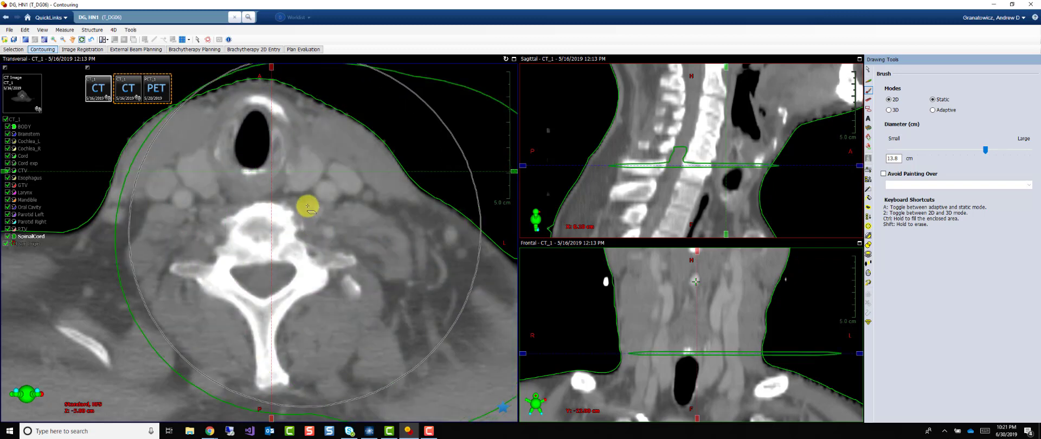
mouse_move(307, 204)
mouse_down()
mouse_move(224, 228)
mouse_move(277, 307)
mouse_move(469, 342)
mouse_move(430, 183)
mouse_move(311, 207)
mouse_up()
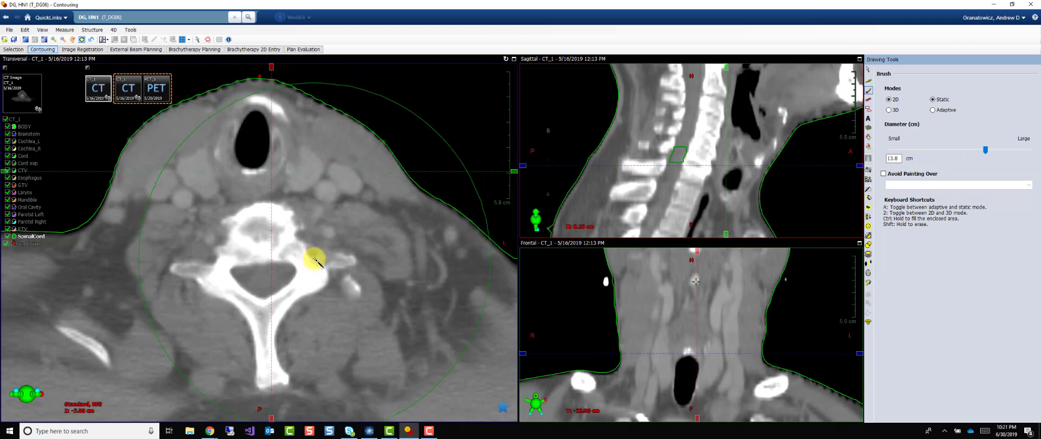
Reduce the brush to 1.0 cm, switch it to 3D mode and place a SpinalCord sphere just behind the airway
mouse_move(337, 230)
mouse_down()
mouse_move(260, 247)
mouse_move(268, 239)
mouse_up()
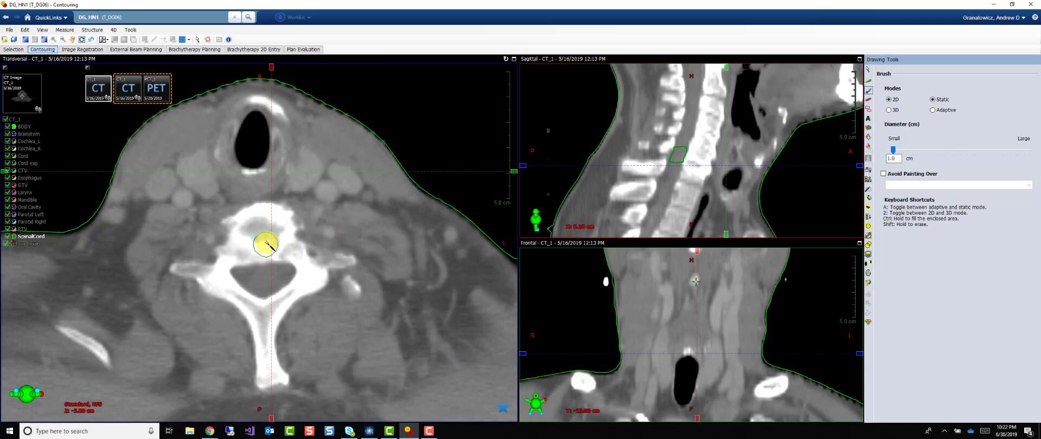
click(889, 110)
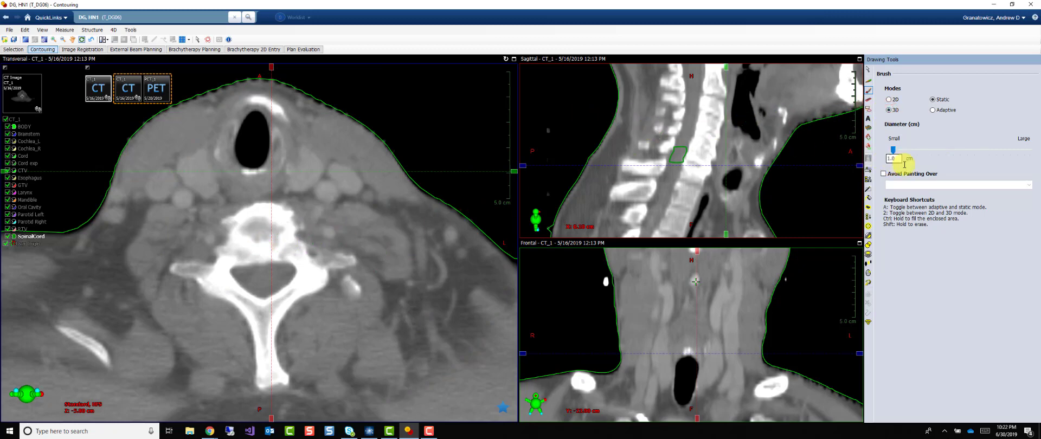
click(272, 172)
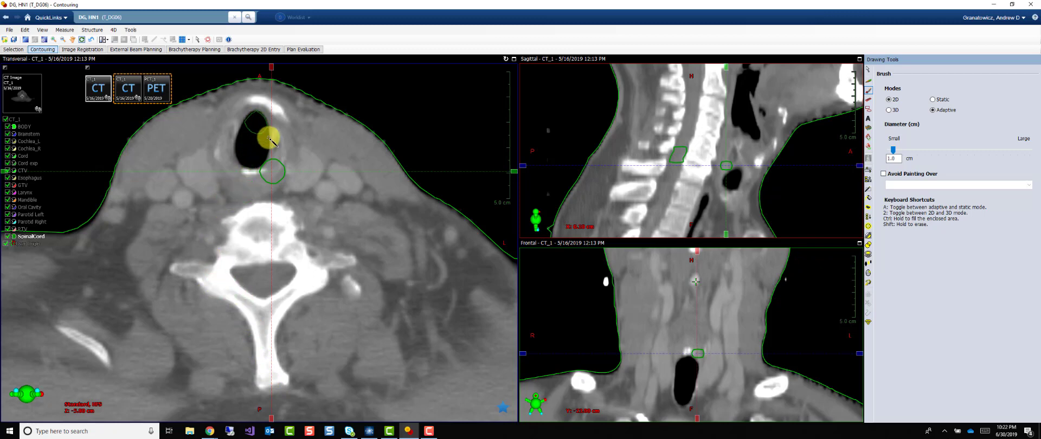
Paint SpinalCord around the airway with a 1.0 cm adaptive 2D brush and remove it with a 1.5 cm static 2D eraser
mouse_move(243, 142)
mouse_down()
mouse_move(248, 113)
mouse_move(259, 150)
mouse_move(245, 144)
mouse_move(249, 163)
mouse_move(254, 130)
mouse_move(264, 170)
mouse_move(244, 157)
mouse_move(244, 128)
mouse_move(280, 163)
mouse_move(263, 166)
mouse_move(276, 176)
mouse_move(280, 163)
mouse_up()
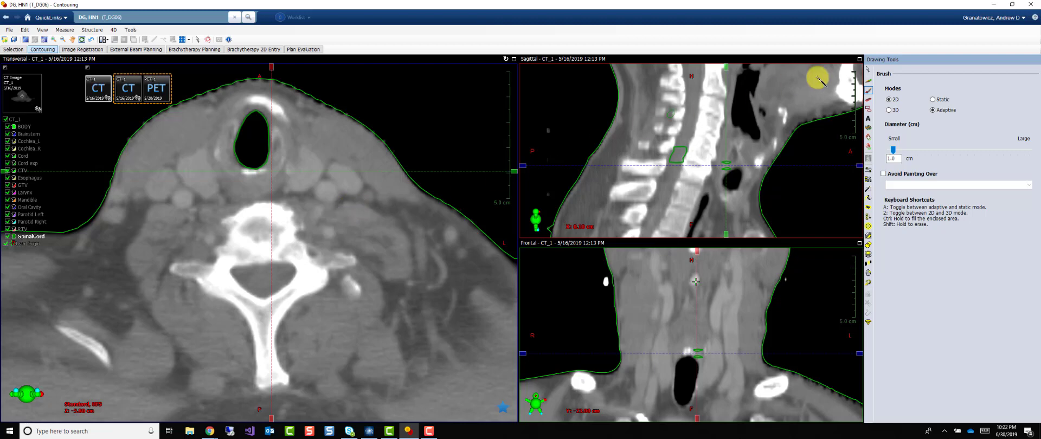
click(868, 101)
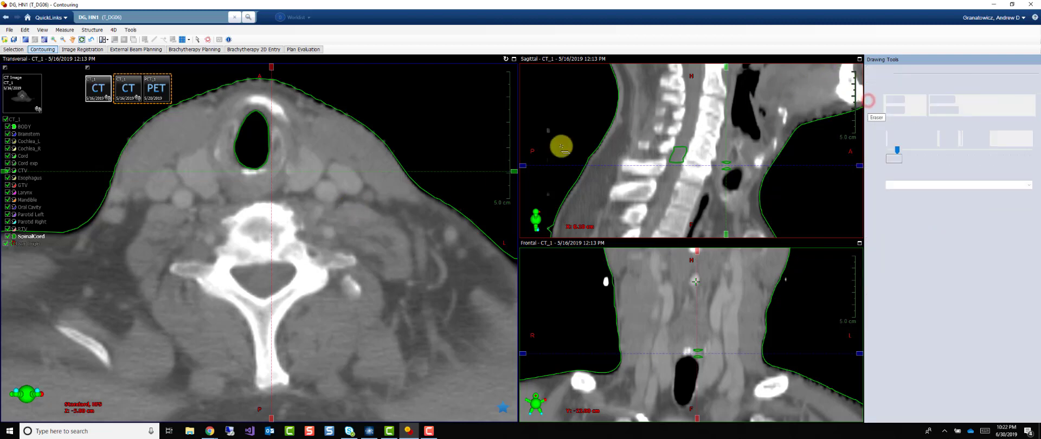
mouse_move(299, 148)
mouse_down()
mouse_move(247, 155)
mouse_move(275, 118)
mouse_move(248, 112)
mouse_move(275, 167)
mouse_move(226, 167)
mouse_move(297, 178)
mouse_up()
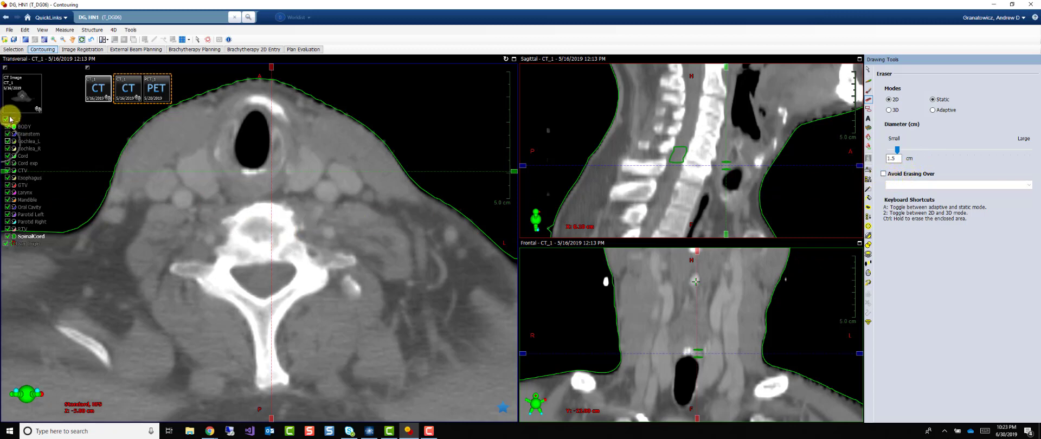
Paint a Brainstem region in the soft tissue behind and beside the airway with a 1.0 cm adaptive 2D brush
click(13, 134)
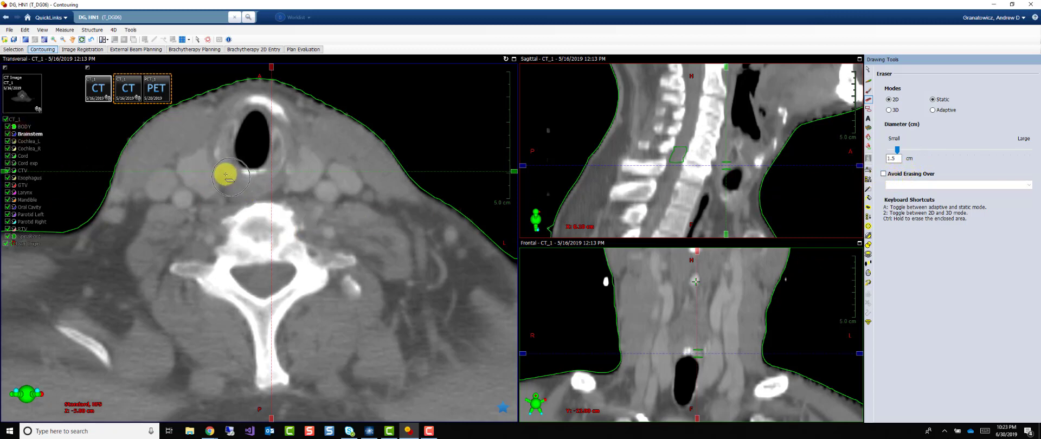
click(868, 90)
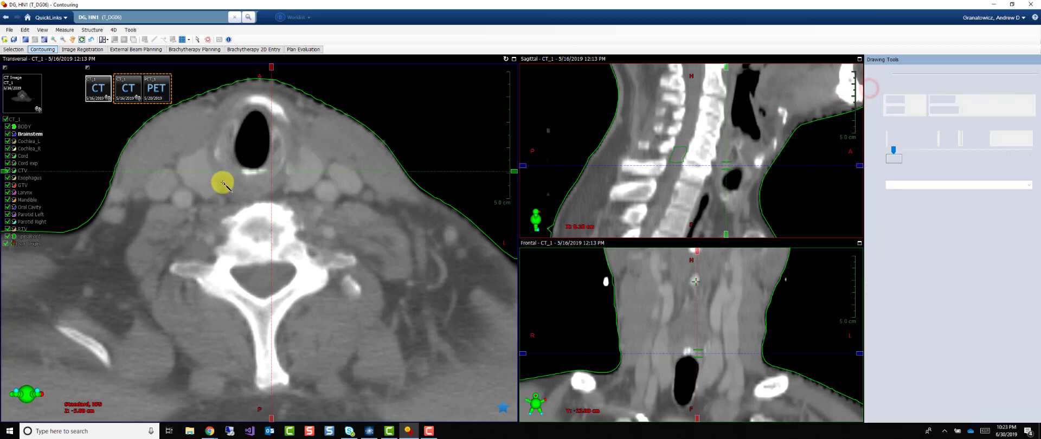
mouse_move(223, 183)
mouse_down()
mouse_move(233, 186)
mouse_move(210, 174)
mouse_move(228, 169)
mouse_move(213, 199)
mouse_up()
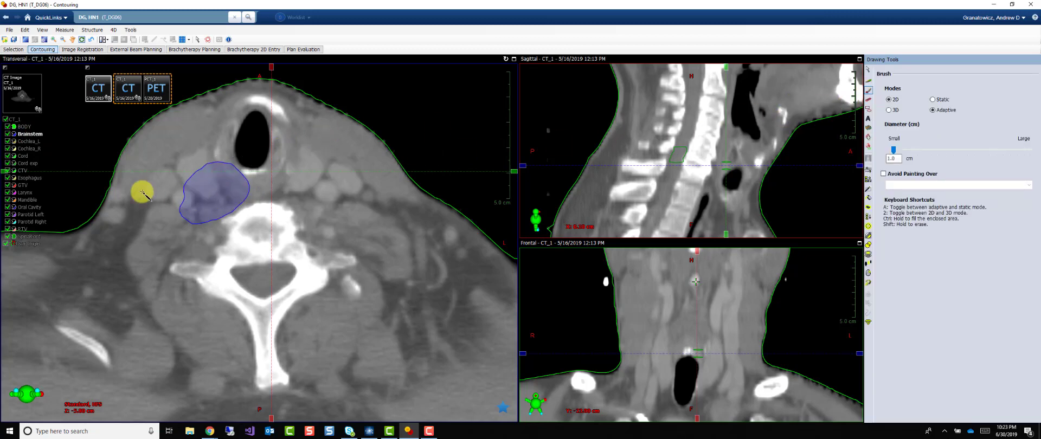
Make the brush avoid painting over Brainstem and paint SpinalCord along the inner edge of the Brainstem region
click(23, 238)
drag(262, 194, 284, 196)
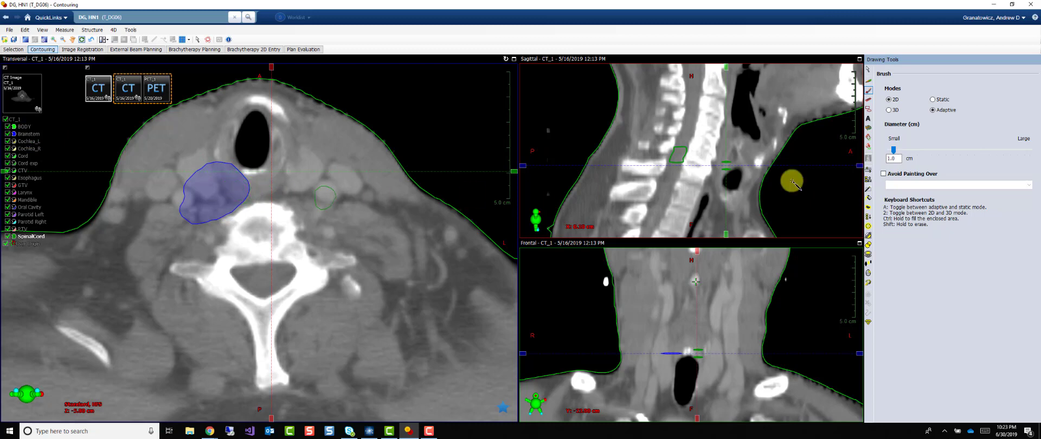
click(883, 174)
click(900, 185)
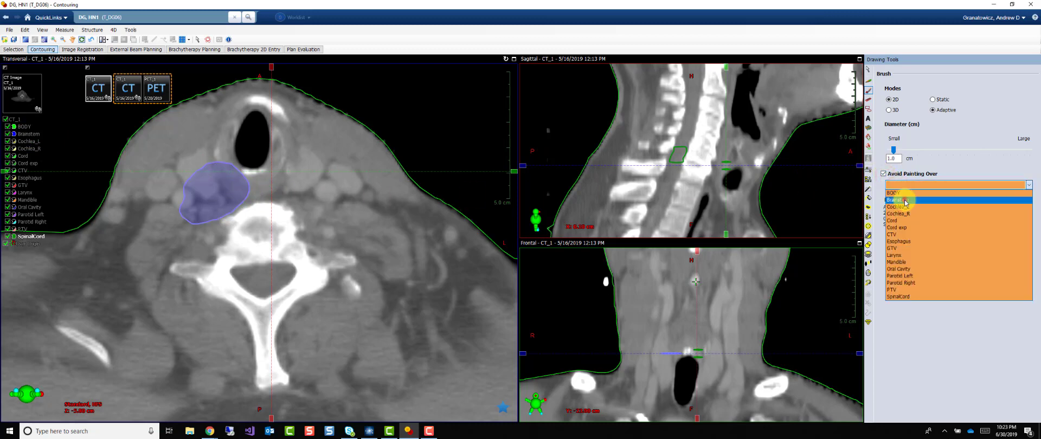
click(900, 200)
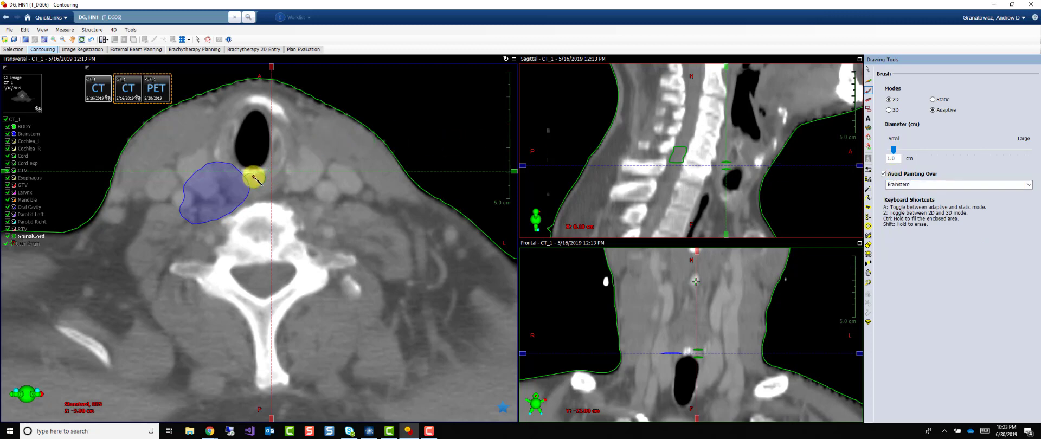
mouse_move(254, 179)
mouse_down()
mouse_move(245, 209)
mouse_move(253, 189)
mouse_up()
mouse_move(234, 162)
mouse_down()
mouse_move(256, 181)
mouse_move(252, 171)
mouse_move(251, 199)
mouse_move(266, 196)
mouse_move(254, 169)
mouse_move(270, 184)
mouse_up()
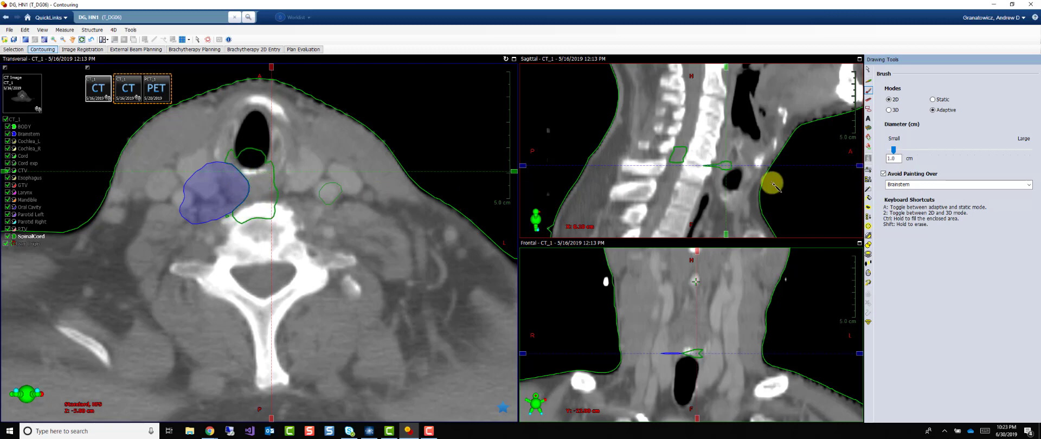
Switch to the Eraser and try its Avoid Erasing Over option
click(868, 100)
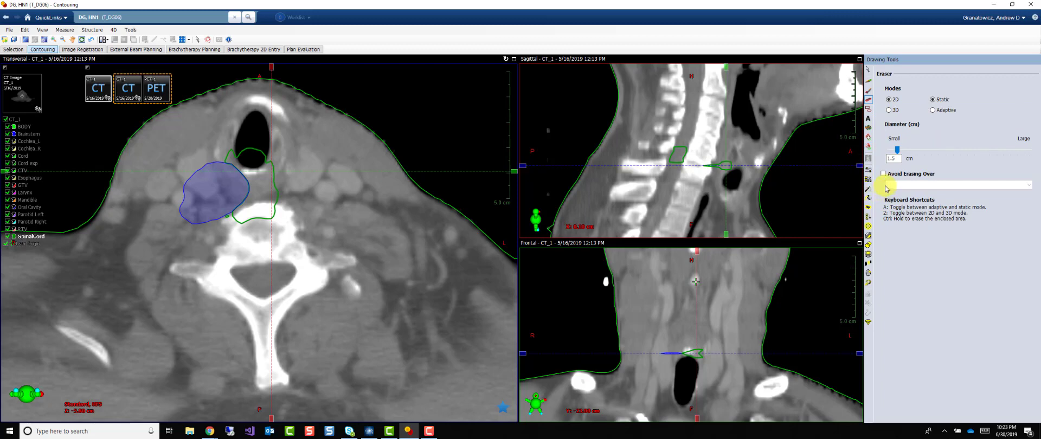
click(883, 175)
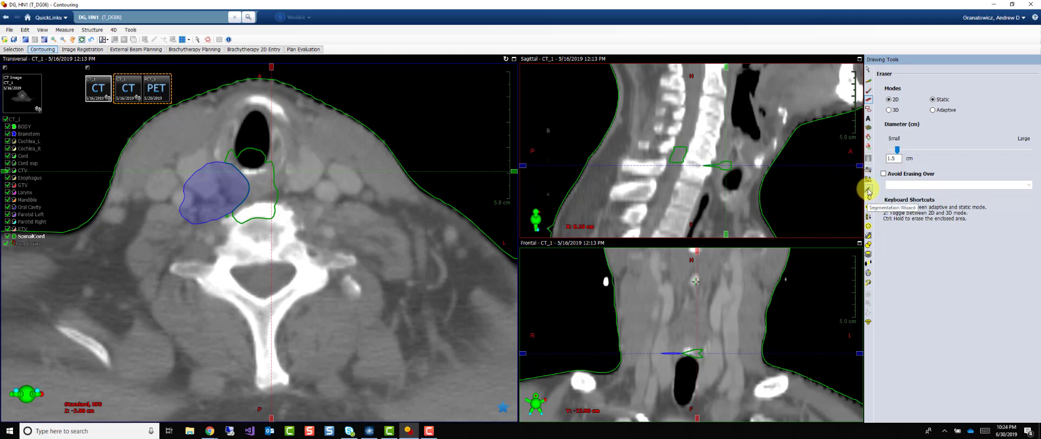
Try to segment the Spinal Cord organ into the Cord structure with the Segmentation Wizard
click(868, 190)
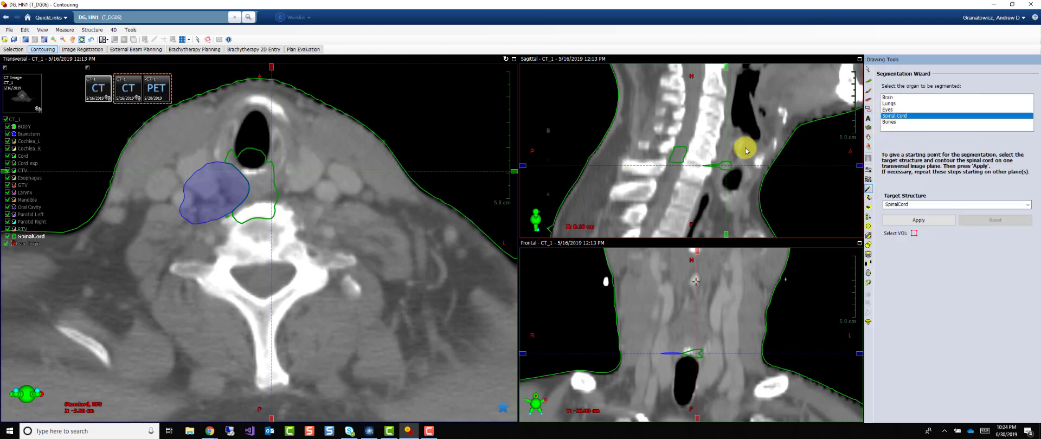
scroll(727, 157, down, 3)
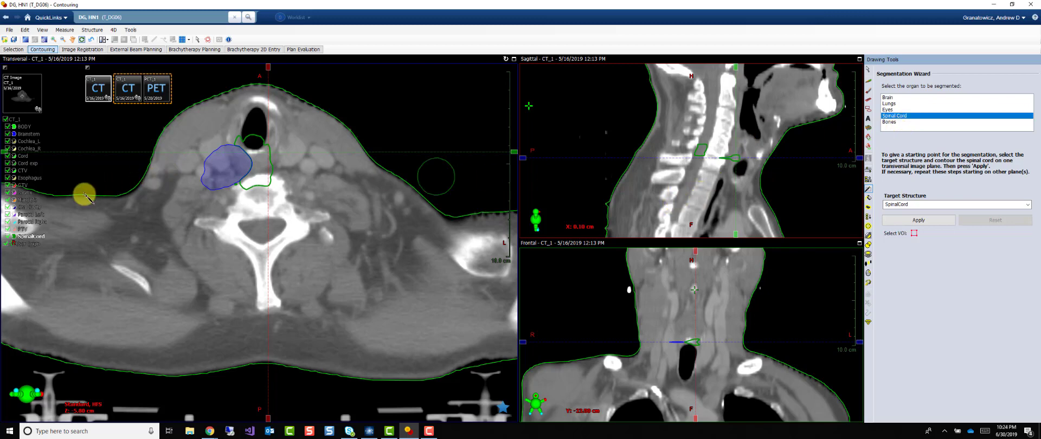
click(22, 156)
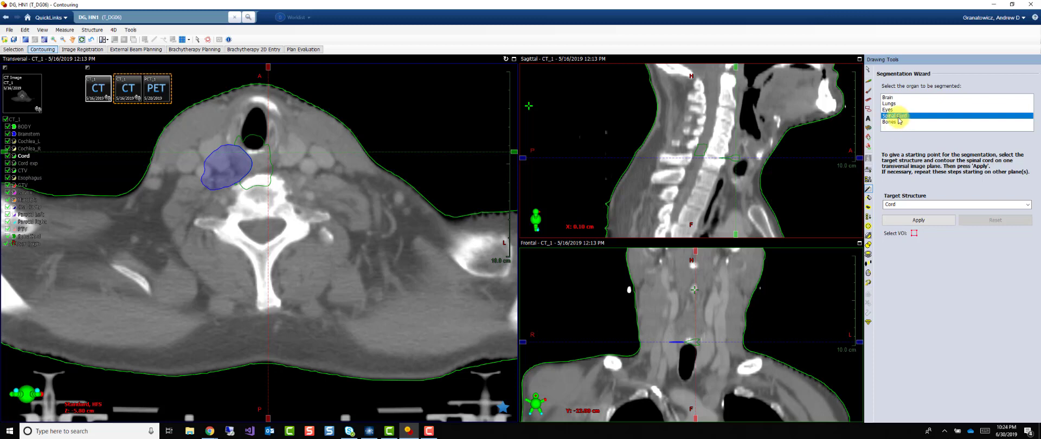
click(919, 220)
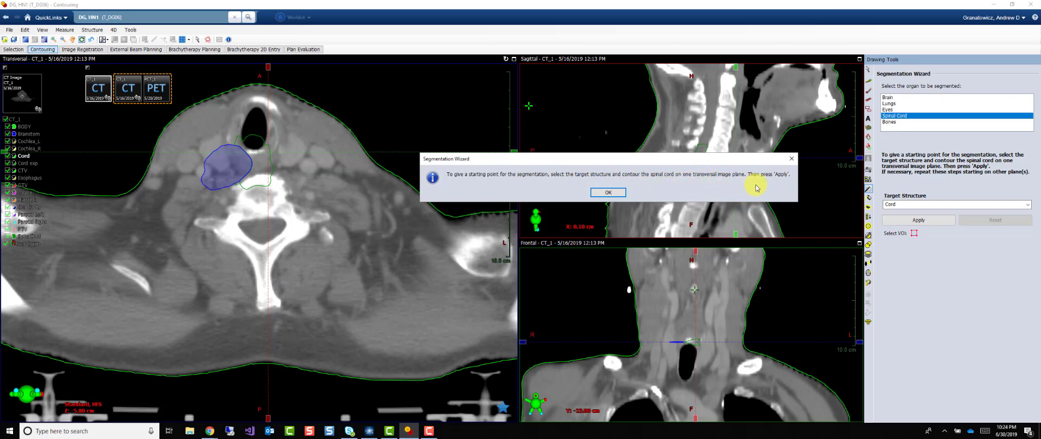
click(610, 194)
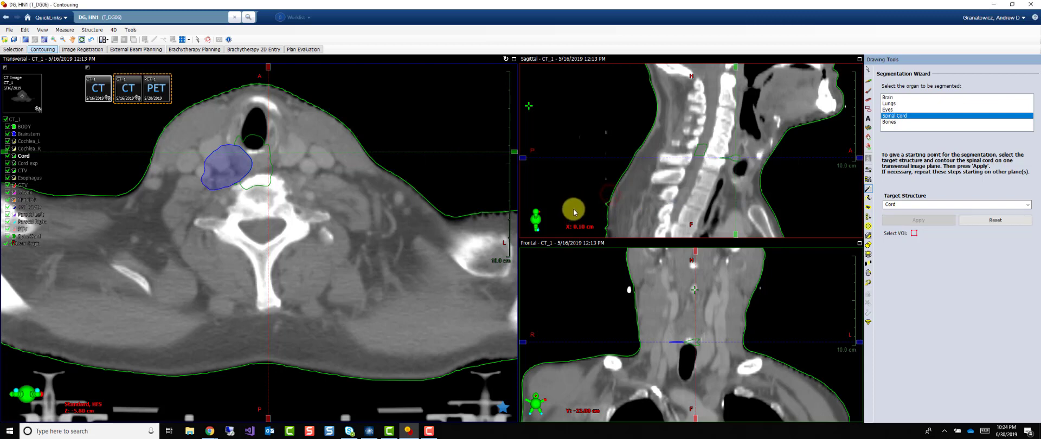
Paint a round Cord starting contour in the vertebral canal with a 1.0 cm static 2D brush
click(868, 91)
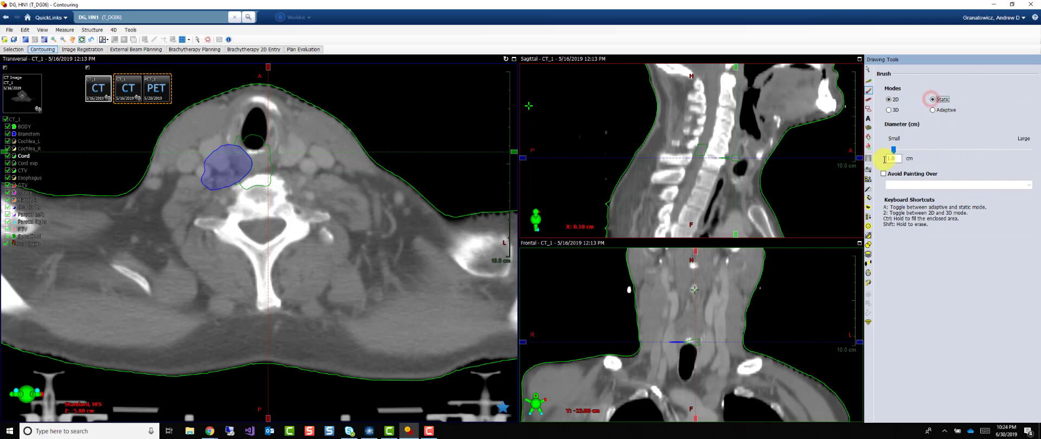
click(262, 231)
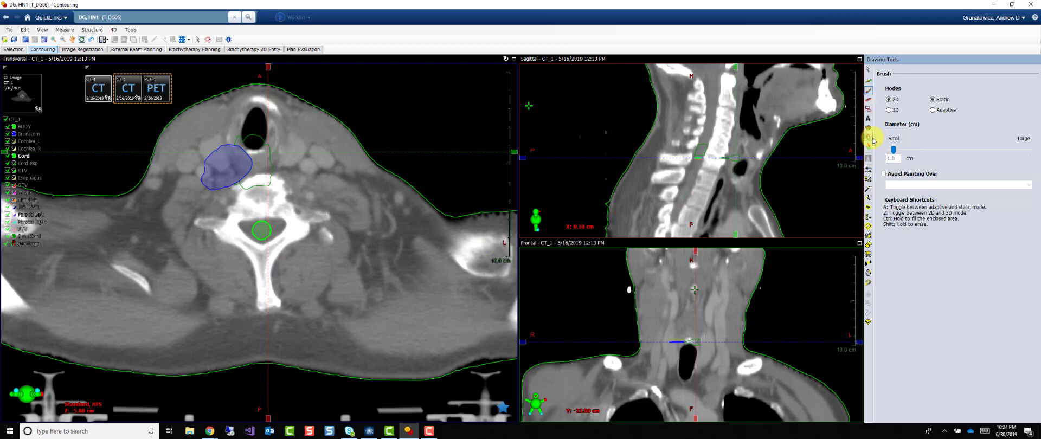
Segment the Spinal Cord organ into the Cord structure with the Segmentation Wizard and review the result from the neck up to the skull base
click(869, 191)
click(895, 116)
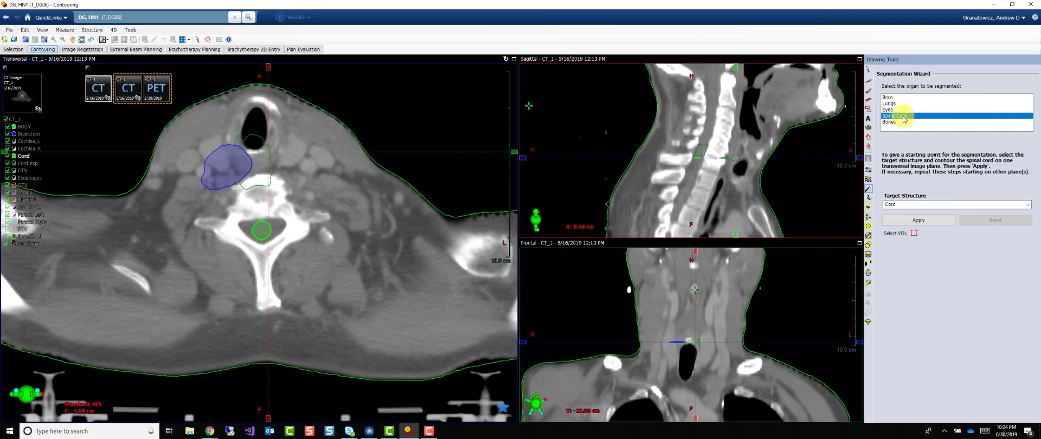
click(928, 220)
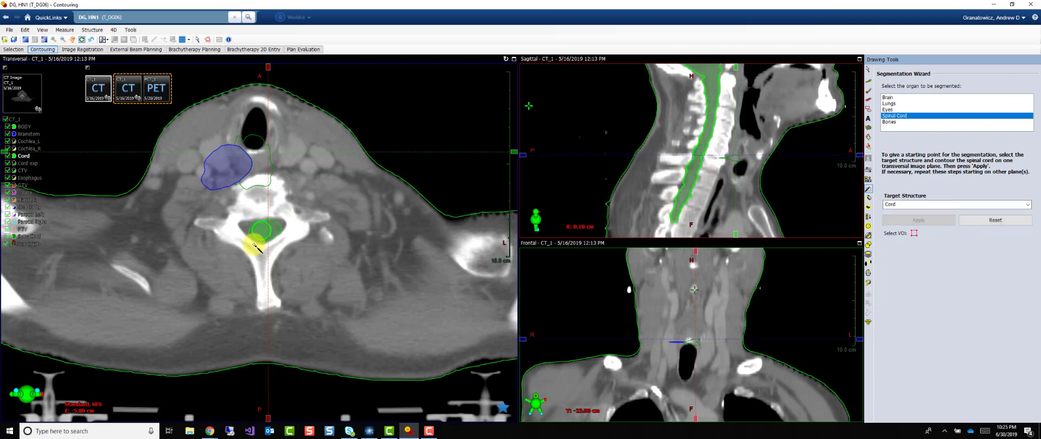
scroll(266, 247, down, 2)
scroll(275, 233, up, 6)
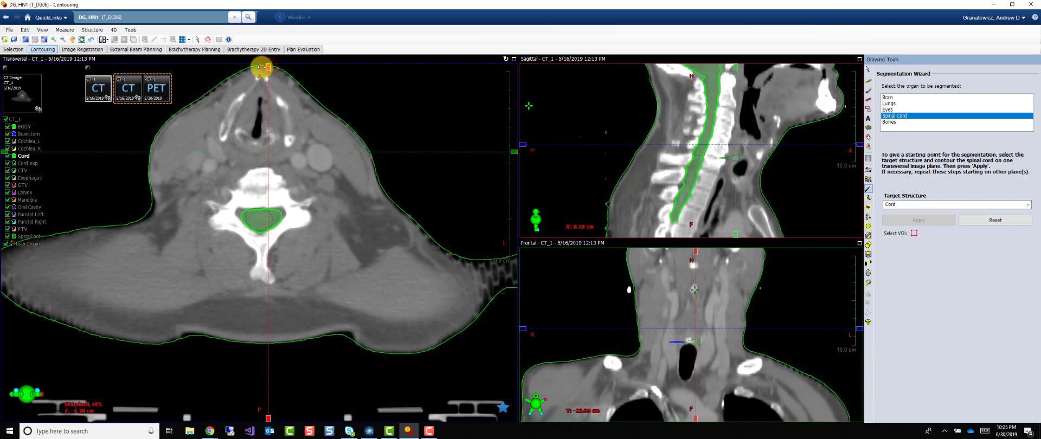
drag(263, 66, 256, 67)
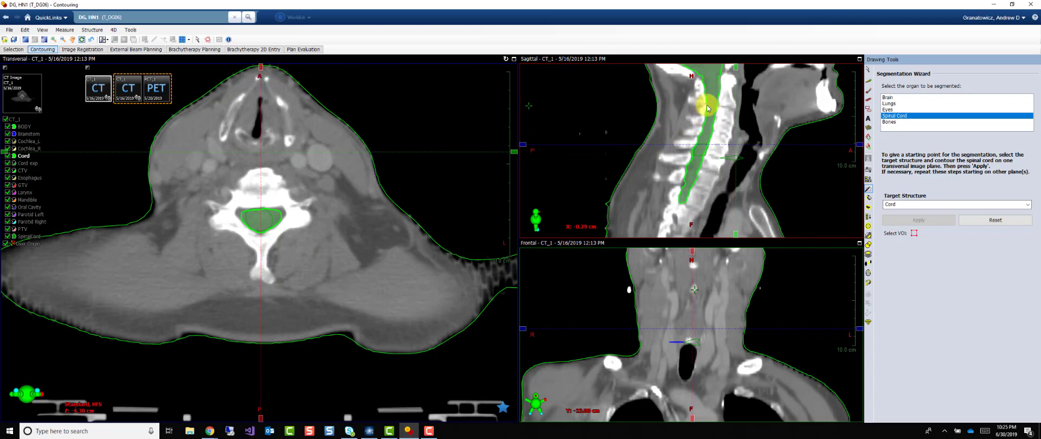
mouse_move(710, 112)
mouse_down()
mouse_move(707, 178)
mouse_move(697, 112)
mouse_up()
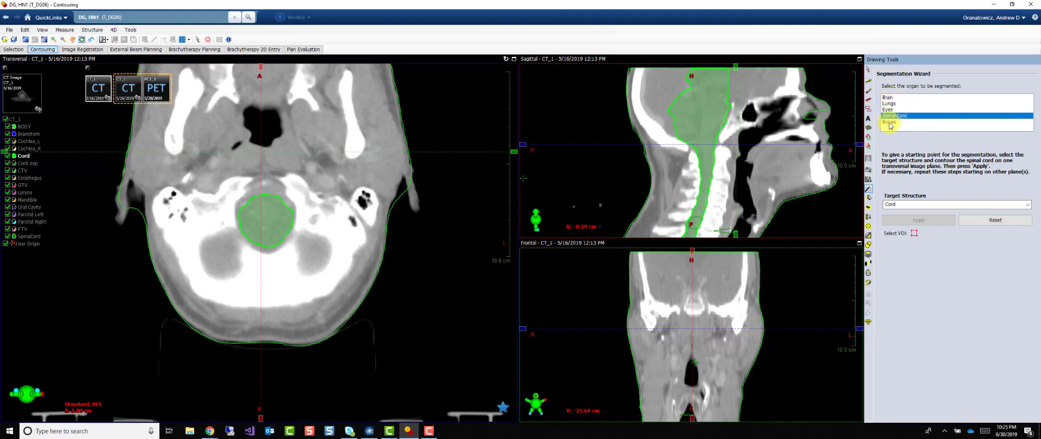
drag(262, 232, 233, 223)
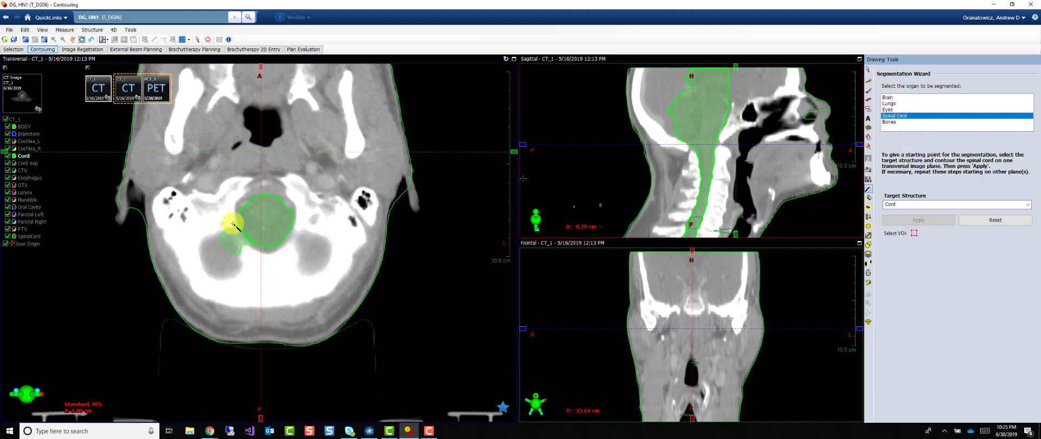
Clear the Cord structure from all planes
right_click(19, 156)
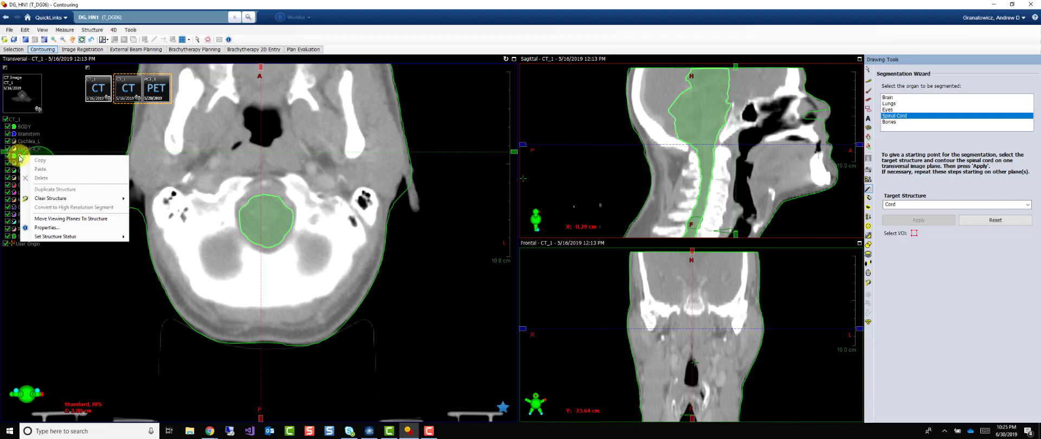
mouse_move(73, 199)
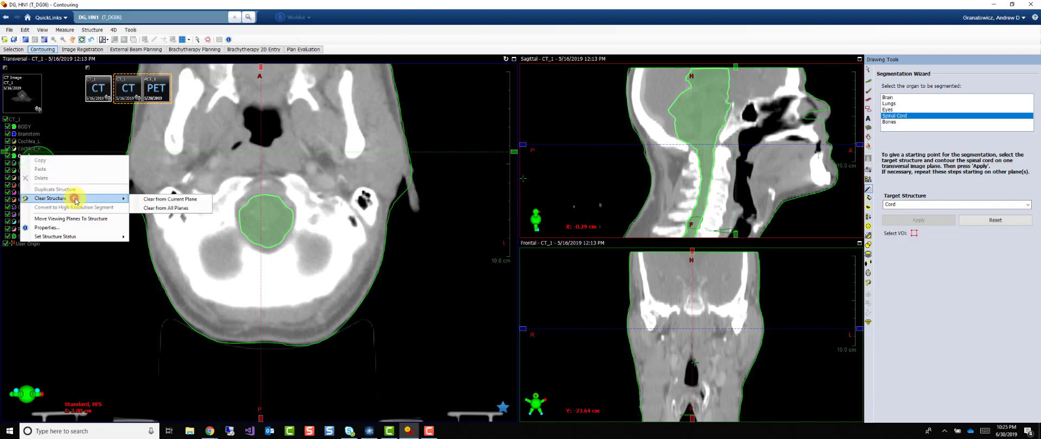
click(156, 208)
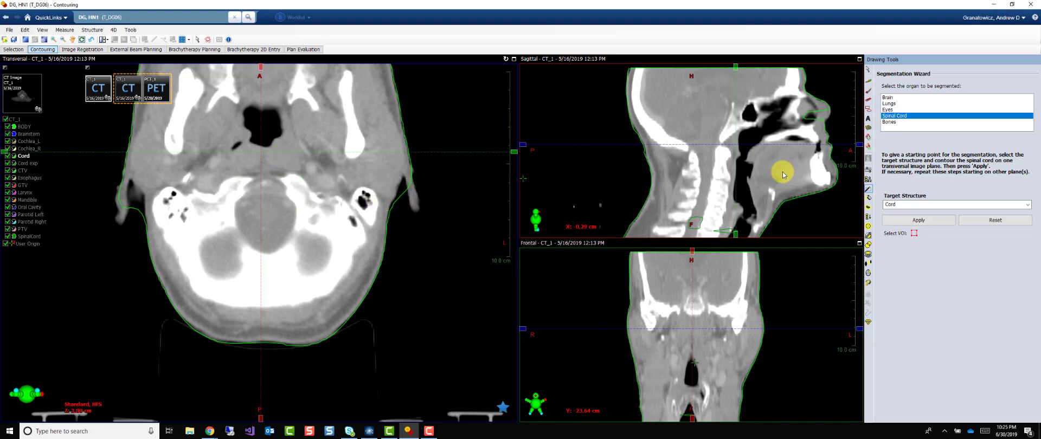
Flood fill the left lung in 3D into the Cochlea_L structure from a seed point inside that lung
click(868, 198)
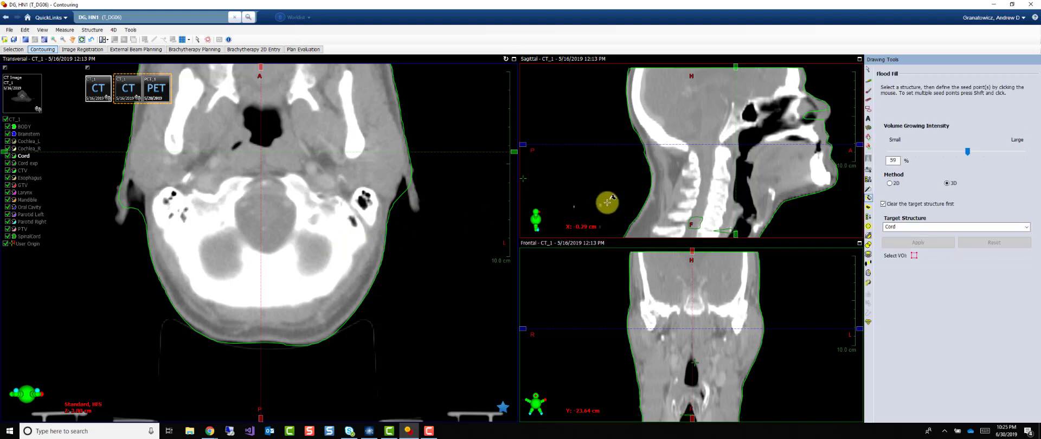
drag(713, 211, 716, 109)
drag(731, 193, 723, 107)
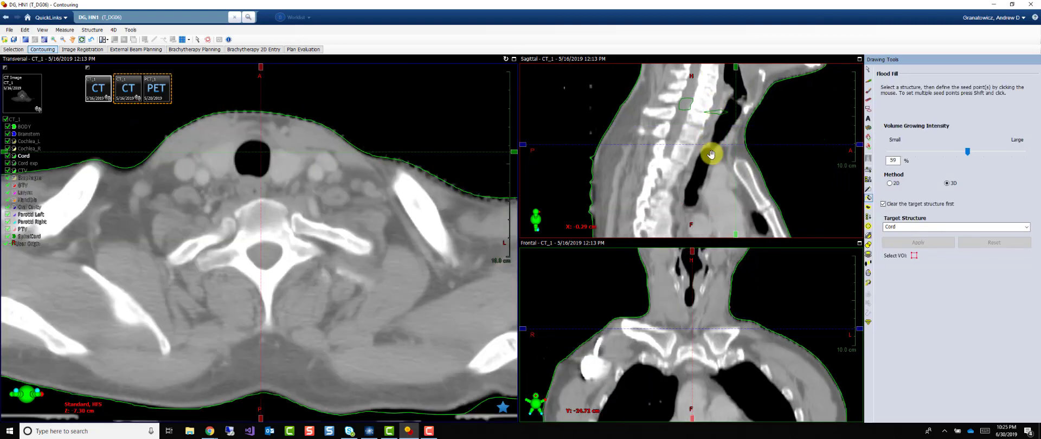
drag(721, 183, 744, 214)
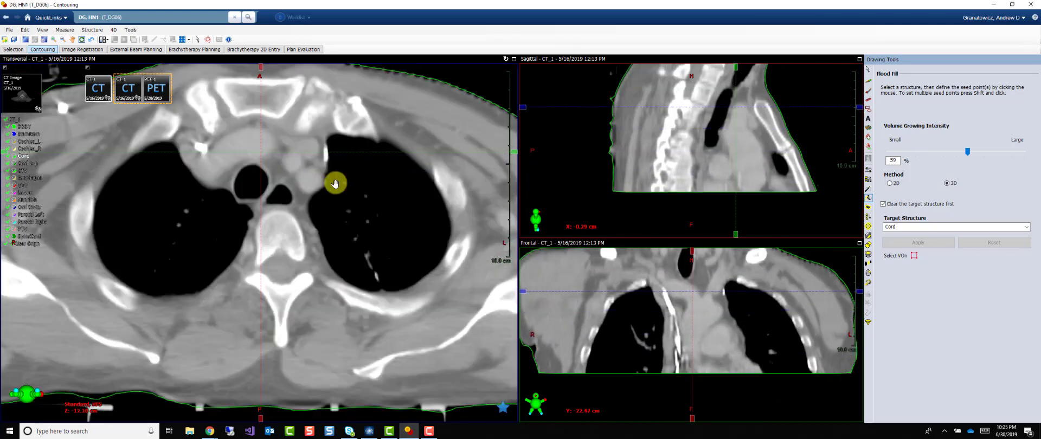
click(25, 142)
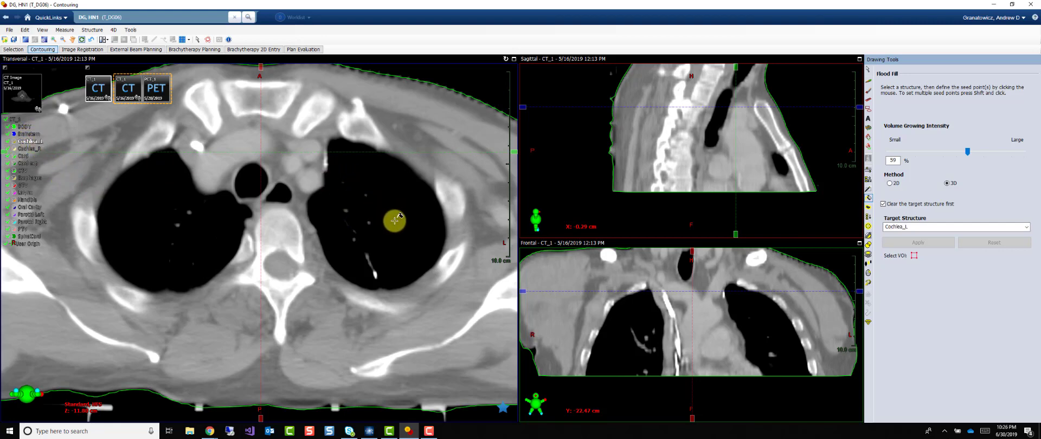
scroll(401, 216, down, 3)
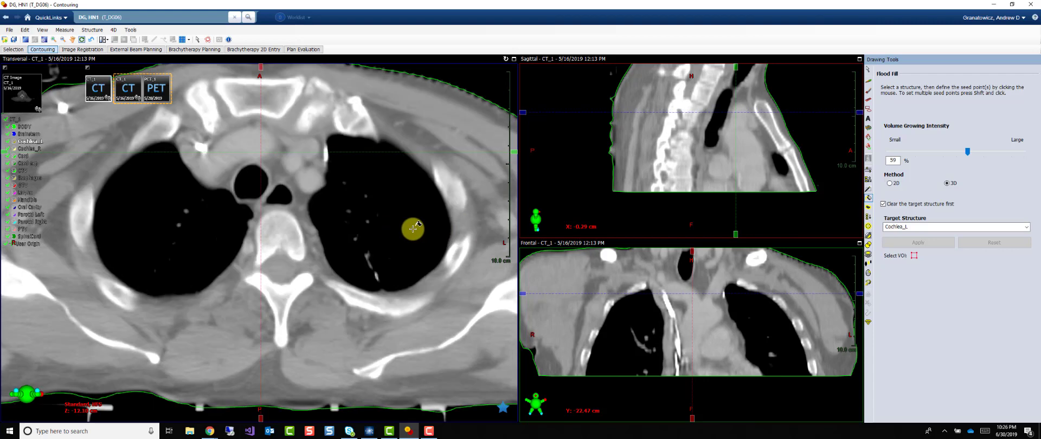
scroll(406, 214, down, 4)
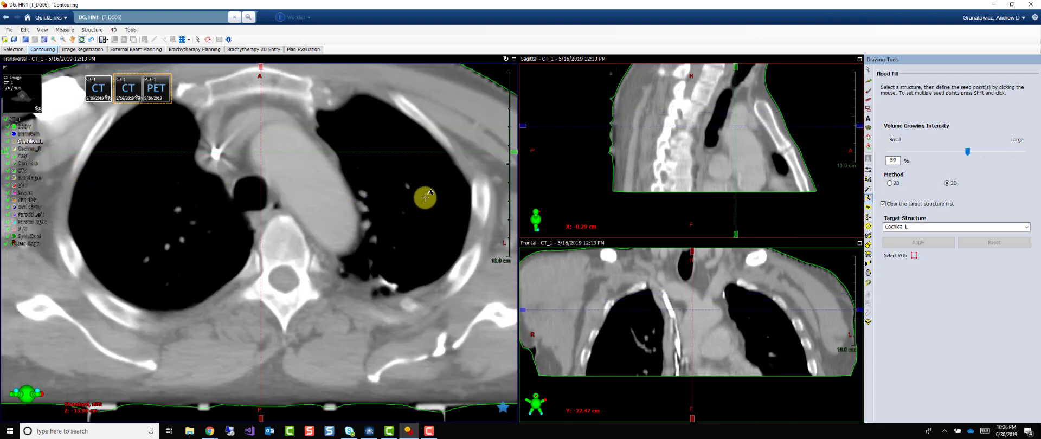
click(425, 197)
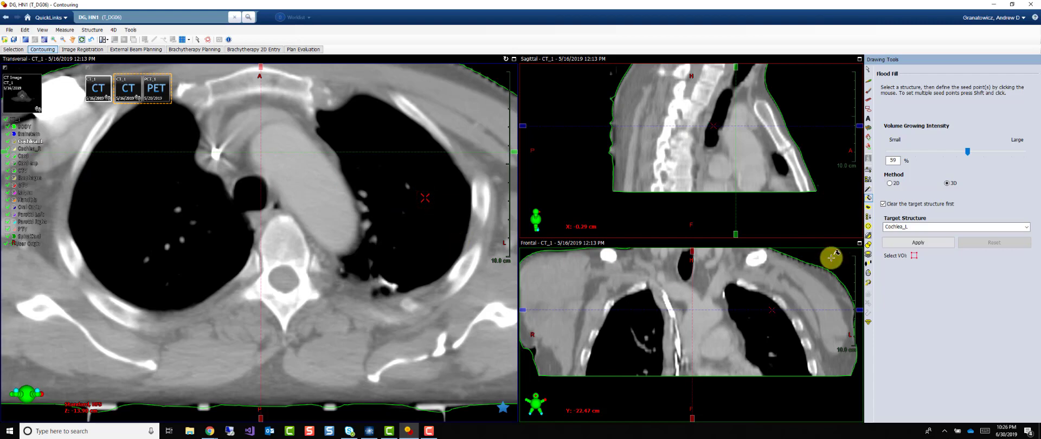
click(911, 243)
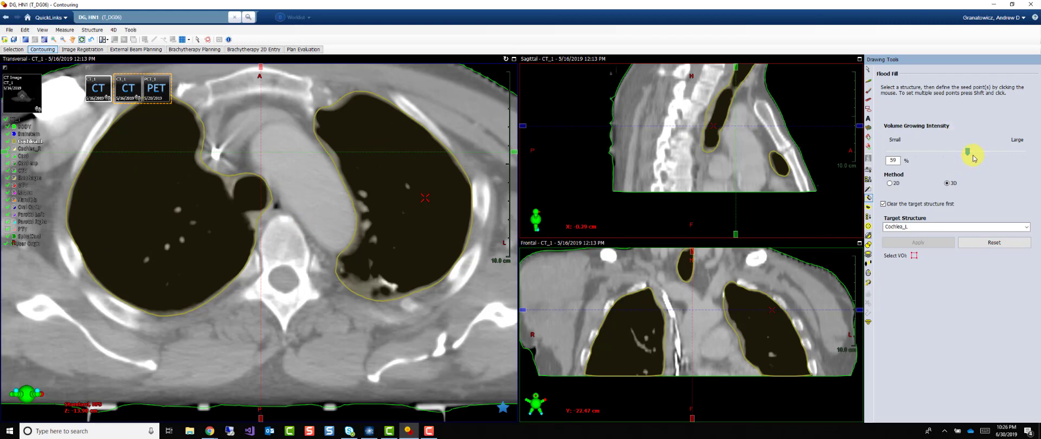
Reapply the Cochlea_L flood fill with the volume growing intensity at 40%, 35% and finally 41%
drag(967, 152, 954, 156)
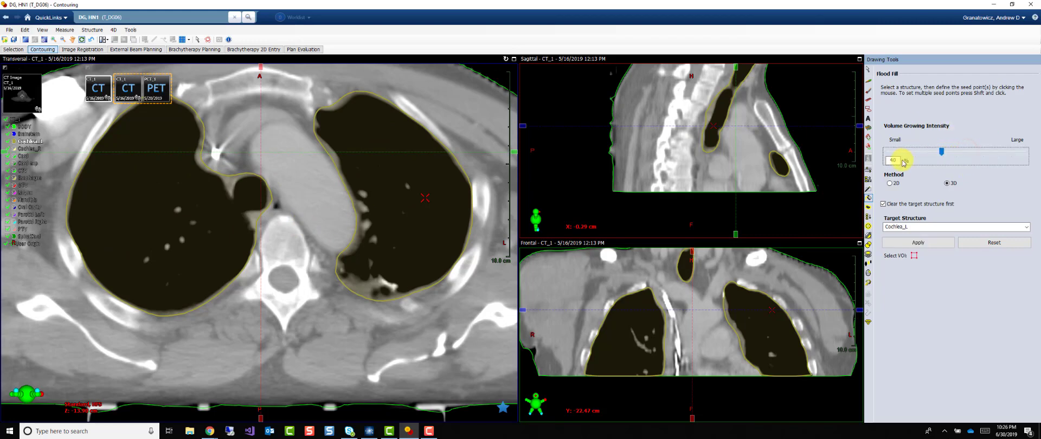
click(920, 242)
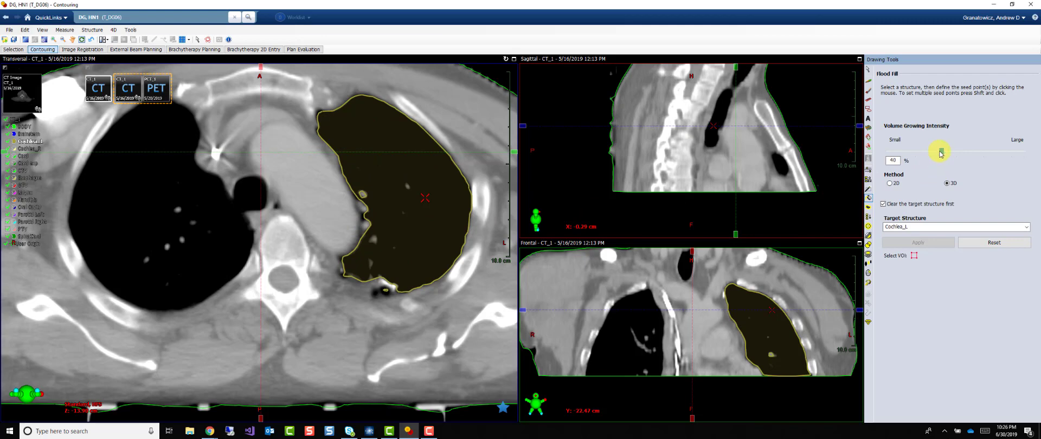
drag(940, 153, 934, 153)
click(932, 243)
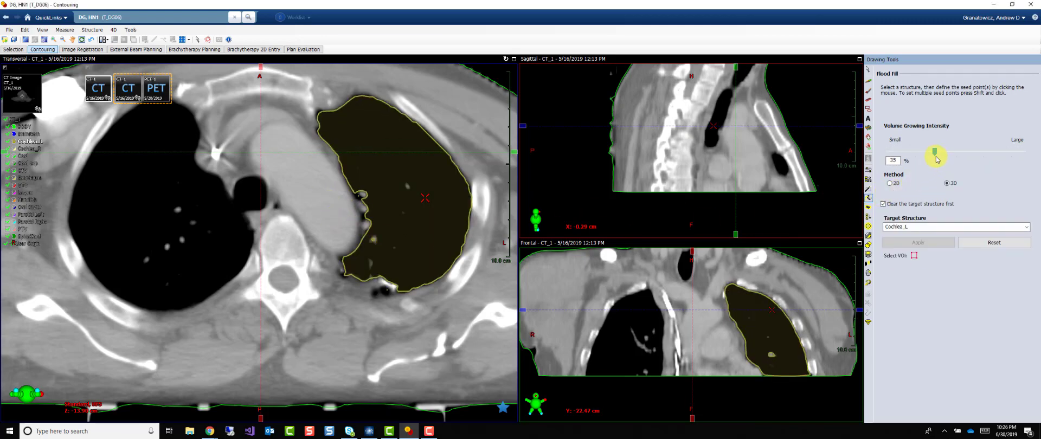
drag(934, 152, 943, 152)
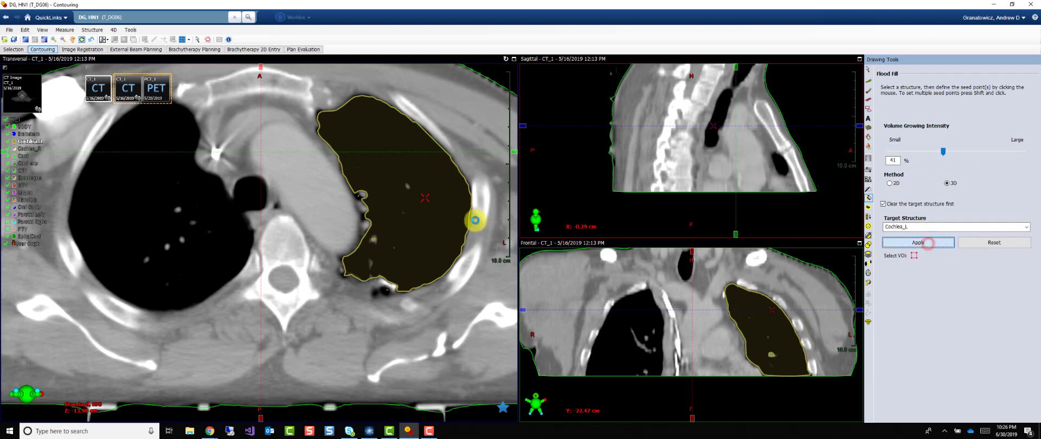
click(391, 233)
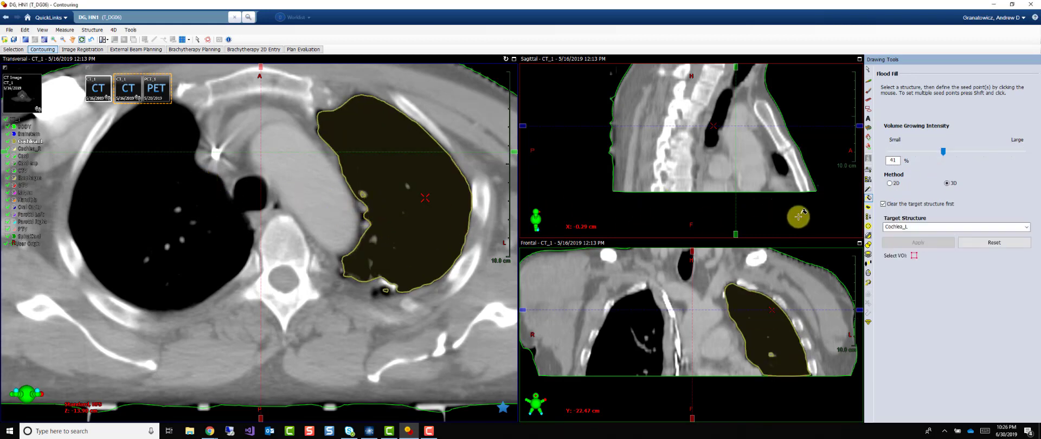
Expand Cochlea_L onto itself with a symmetrical outer margin of 1.0 cm using Margin for Structure
click(869, 210)
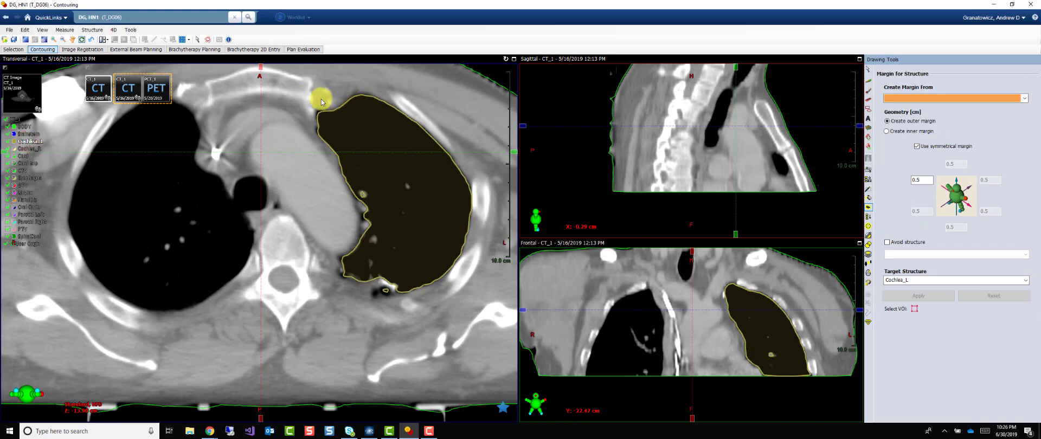
click(1024, 98)
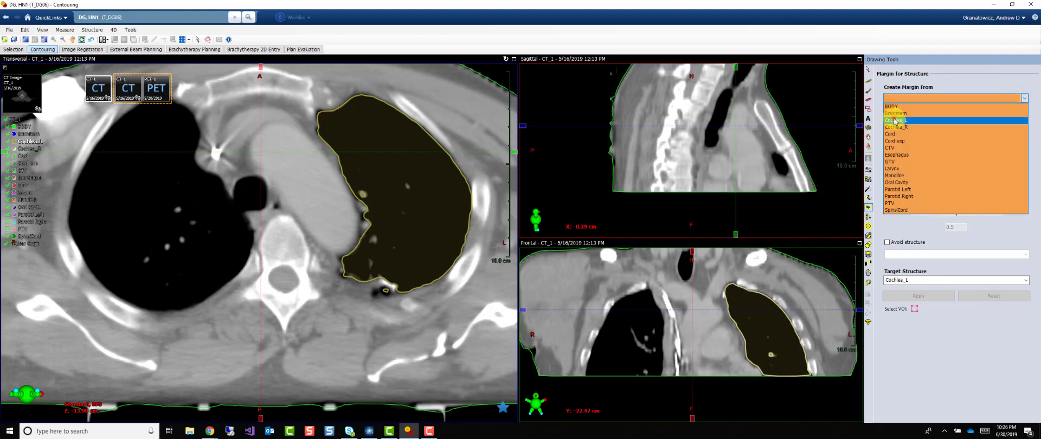
click(893, 120)
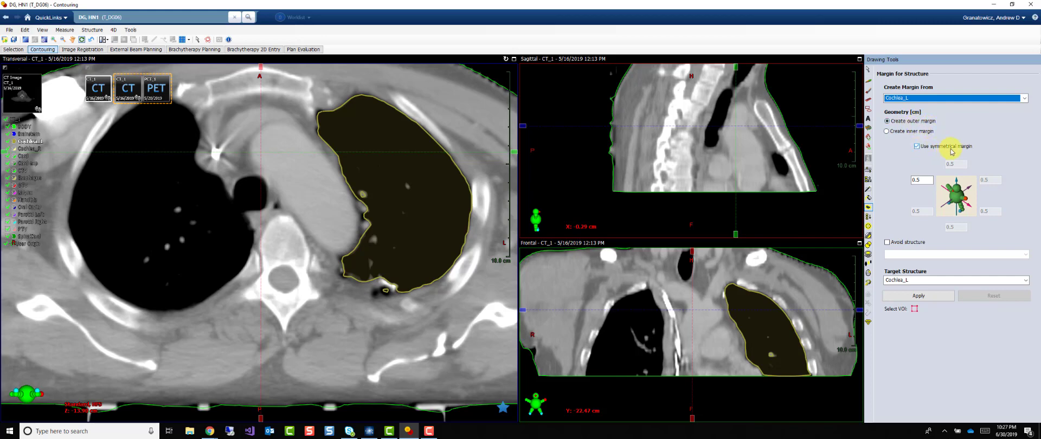
click(920, 179)
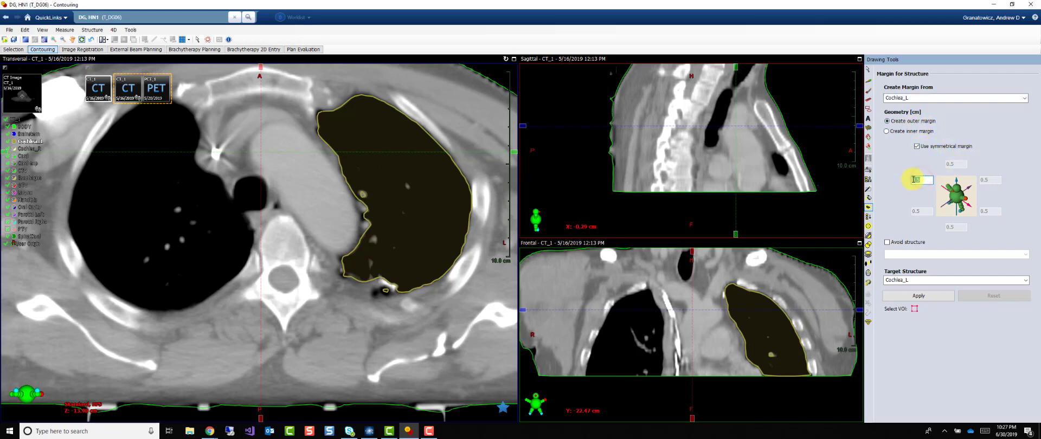
click(937, 298)
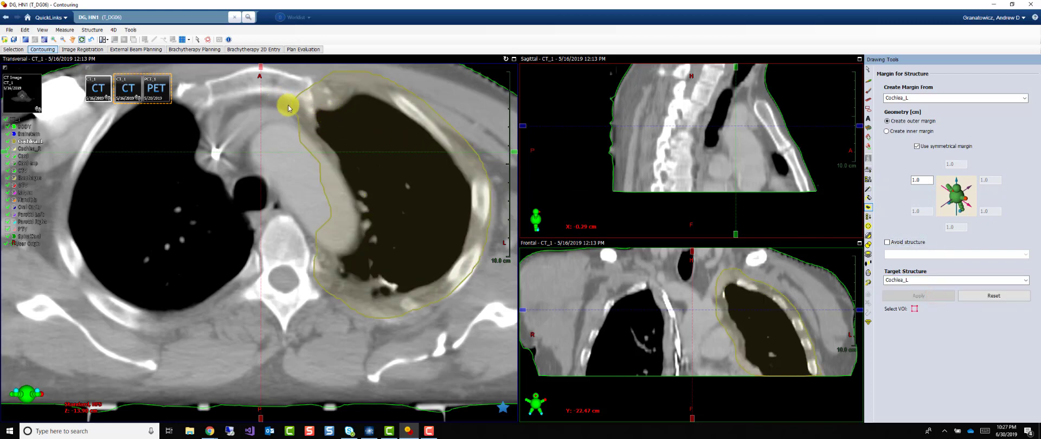
Create a 1.0 cm symmetrical outer margin from Cochlea_L into the target structure Cochlea_R
click(30, 148)
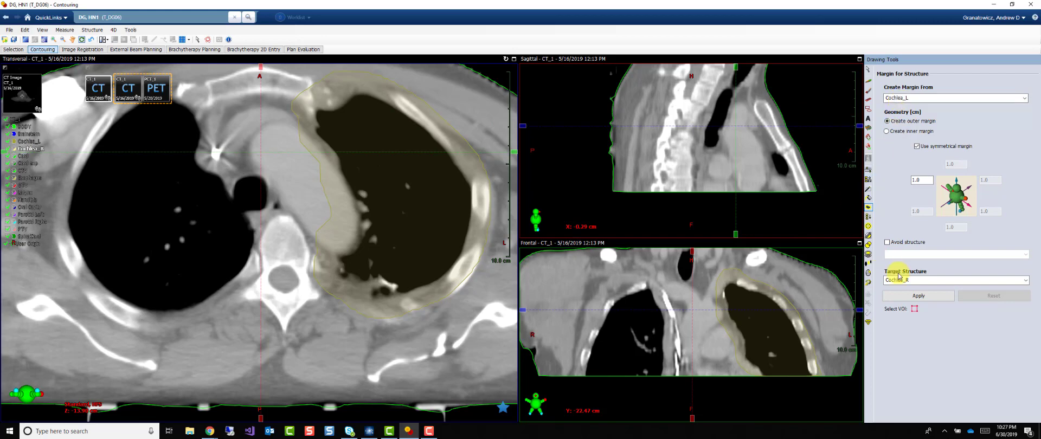
click(922, 297)
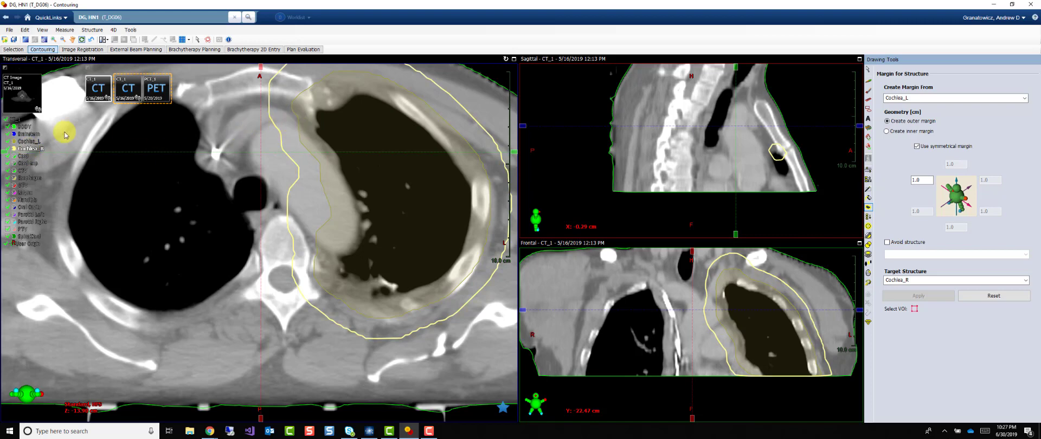
click(28, 142)
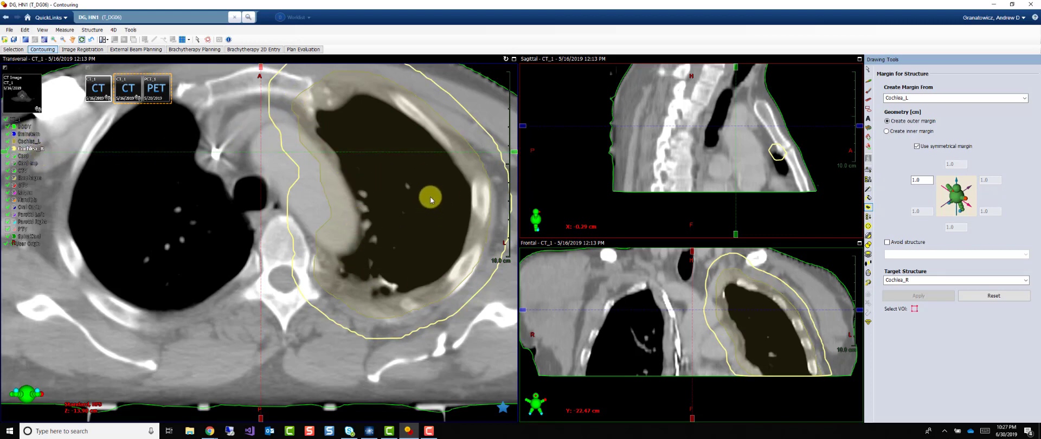
Recreate Cochlea_R as a 1.0 cm inner margin from Cochlea_L, and switch the symmetrical margin option off and back on
click(916, 135)
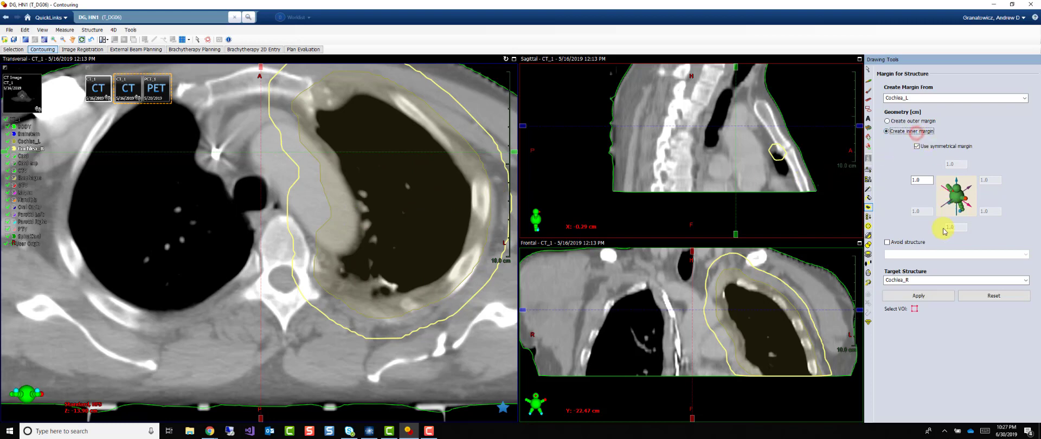
click(930, 298)
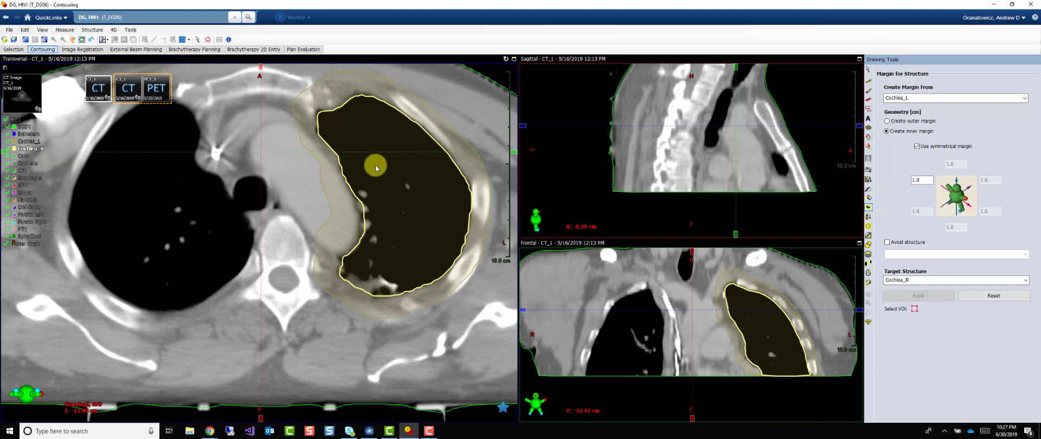
click(917, 147)
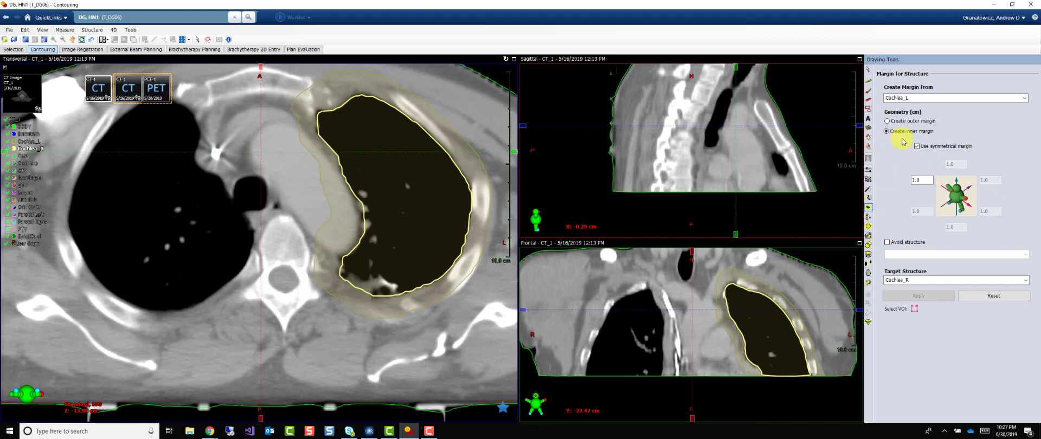
click(916, 147)
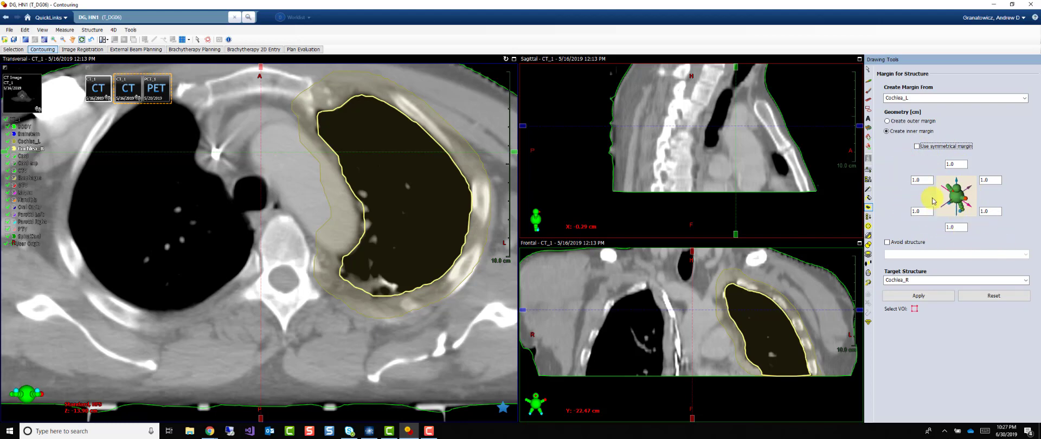
click(916, 147)
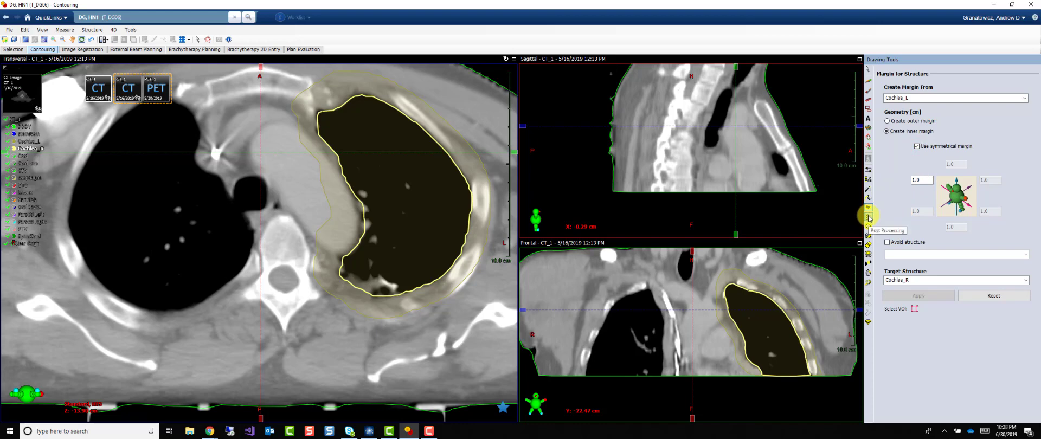
Draw a tiny isolated Cochlea_R contour just medial to the filled left lung region with the planar contour tool
click(869, 217)
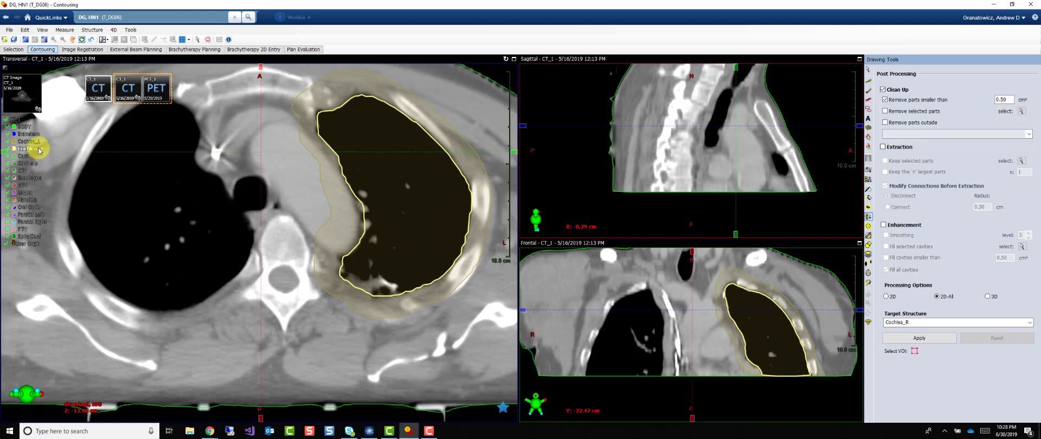
click(868, 81)
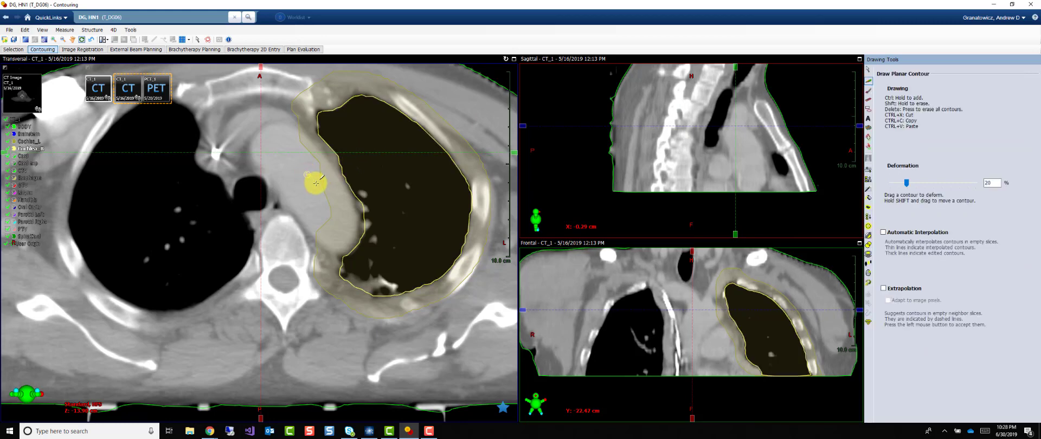
click(307, 174)
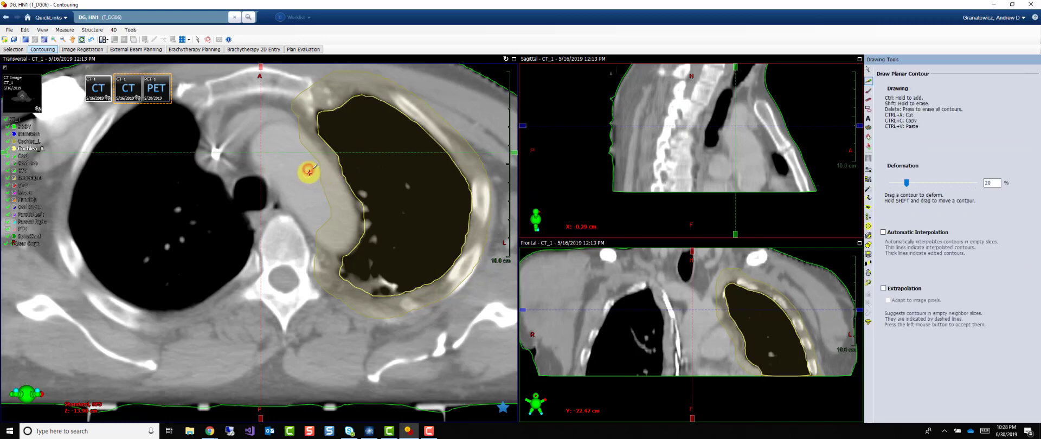
click(307, 179)
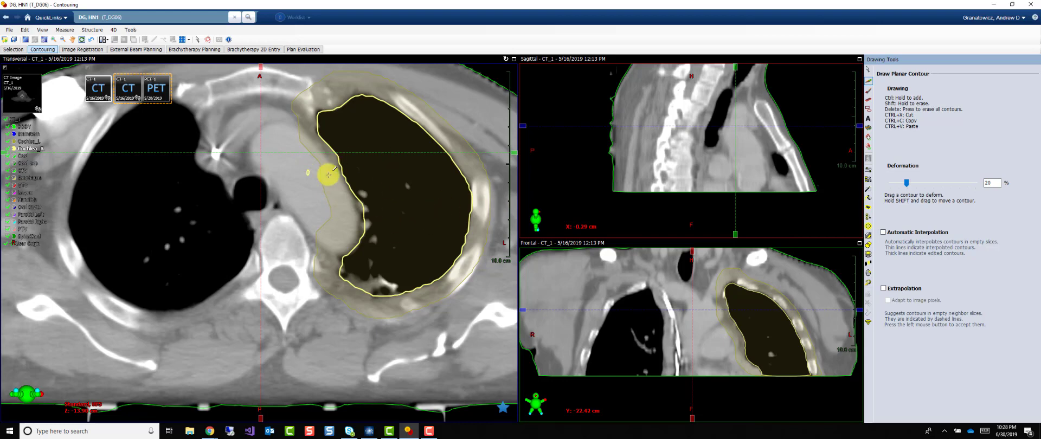
Clean up Cochlea_R with Post Processing, removing parts smaller than 0.50 cm³ in 2D-All mode
click(869, 215)
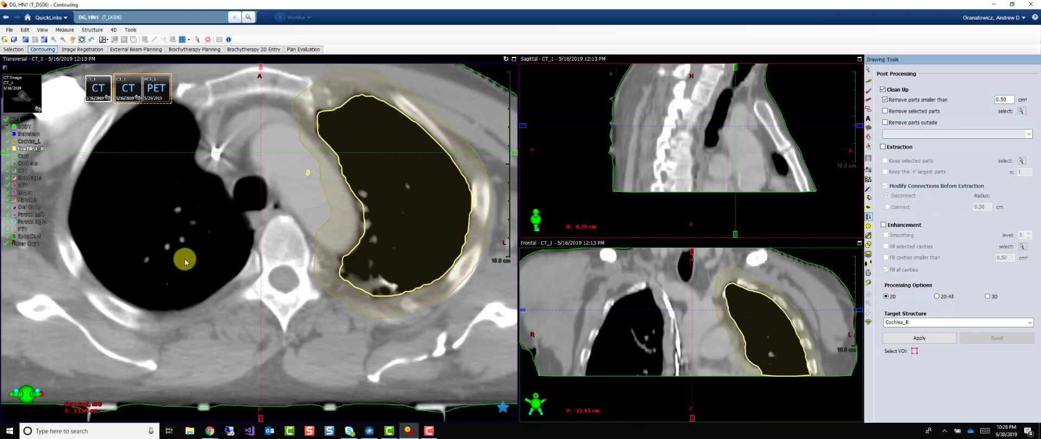
click(939, 299)
click(913, 338)
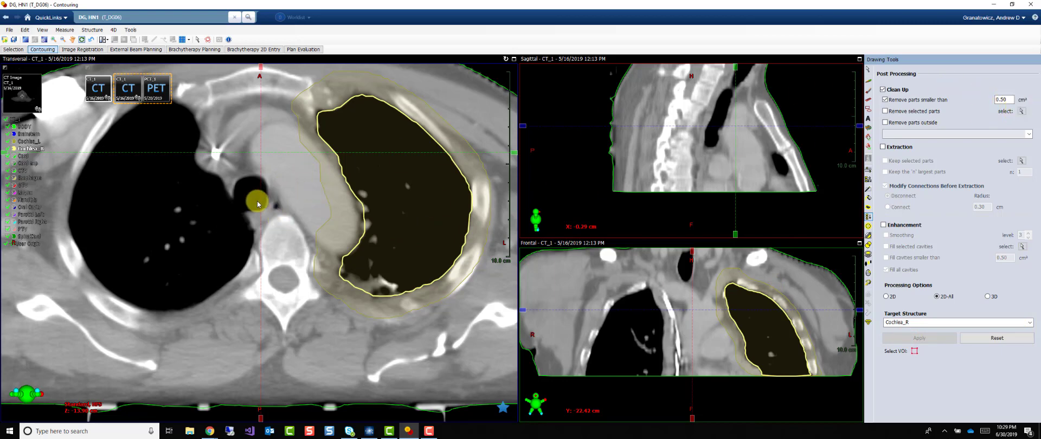
Open the Extract Wall tool and clear the Cochlea_L structure from all planes
click(867, 227)
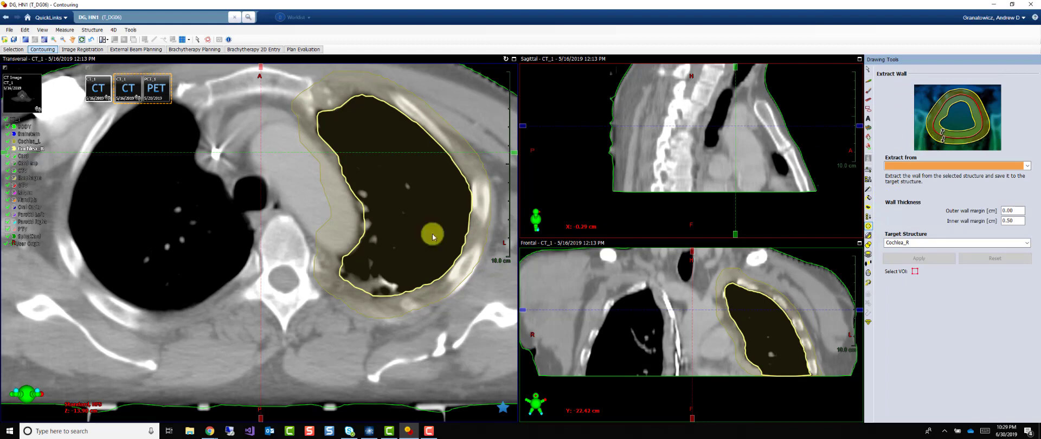
click(34, 142)
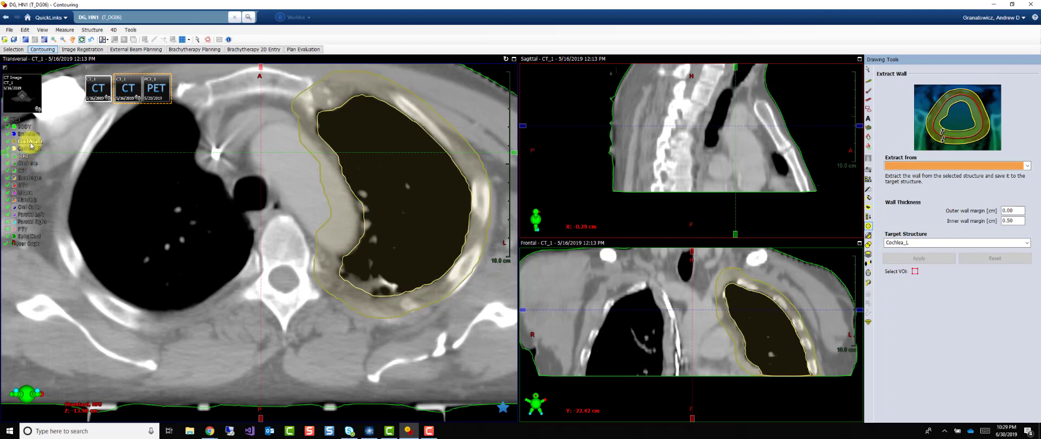
click(32, 141)
right_click(34, 142)
mouse_move(124, 183)
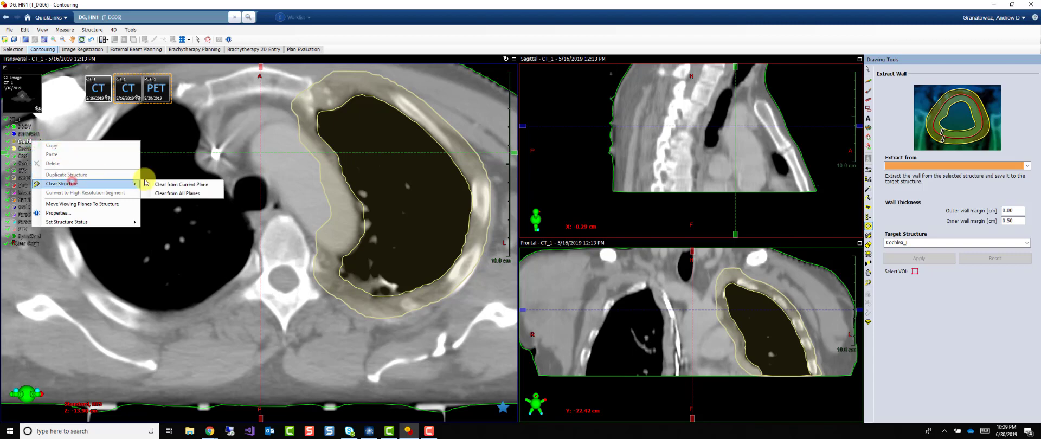
click(190, 193)
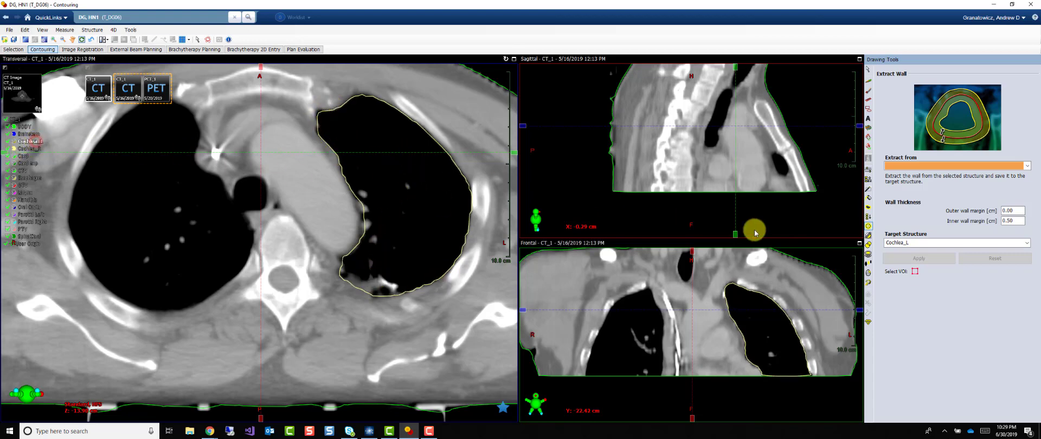
Extract a wall from Cochlea_R into Cochlea_L with an outer wall margin of 2.00 cm and an inner margin of -1.00 cm
click(932, 167)
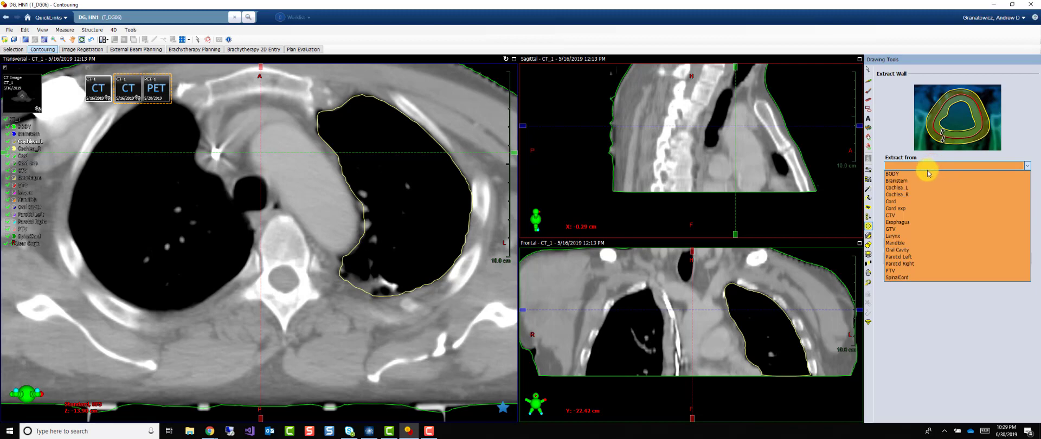
click(900, 194)
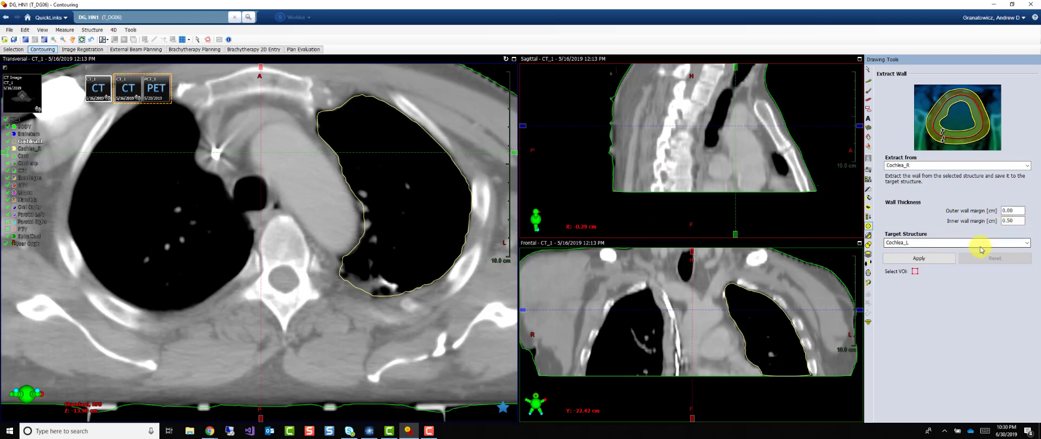
drag(1019, 210, 1000, 206)
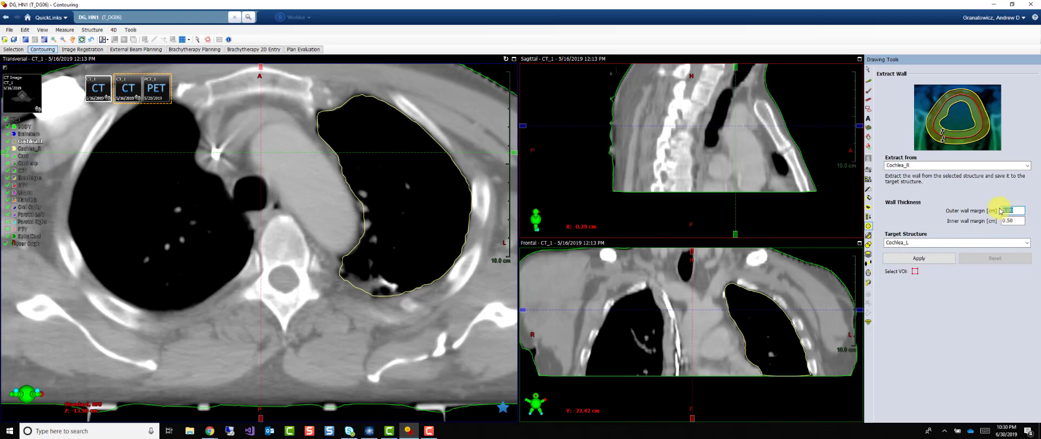
text(2)
text(-1)
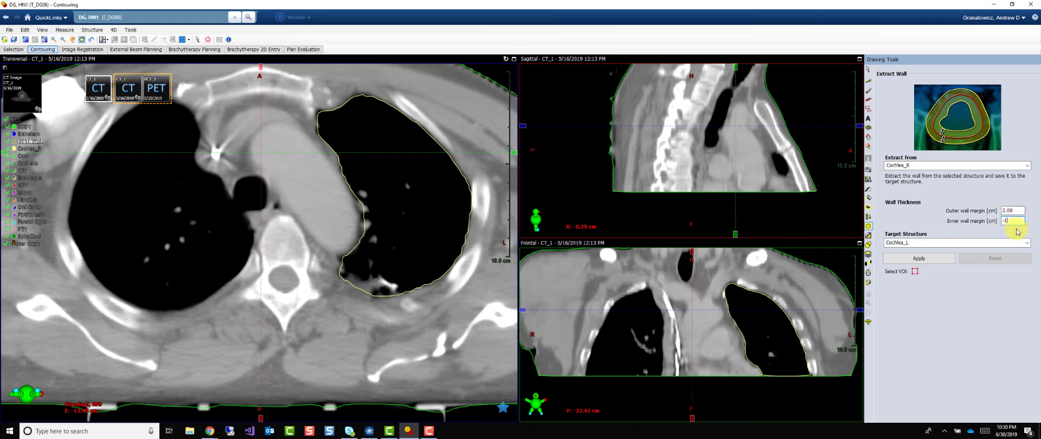
key(Tab)
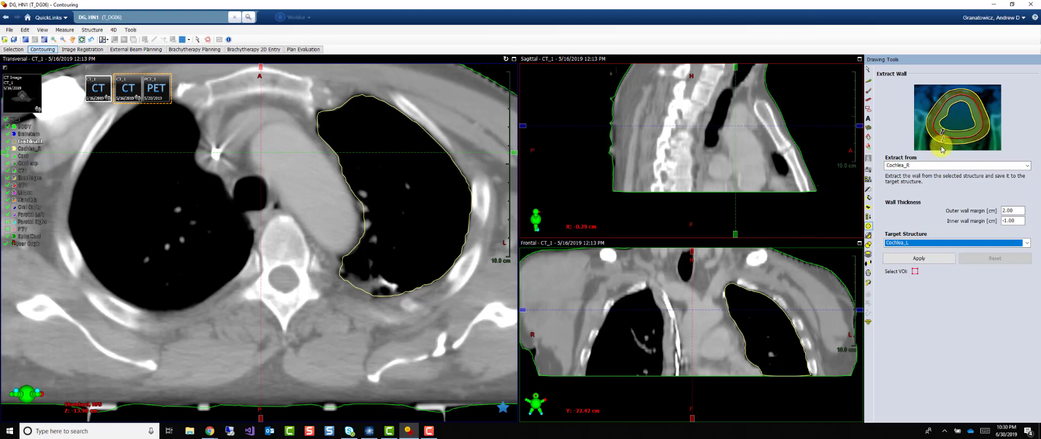
click(948, 261)
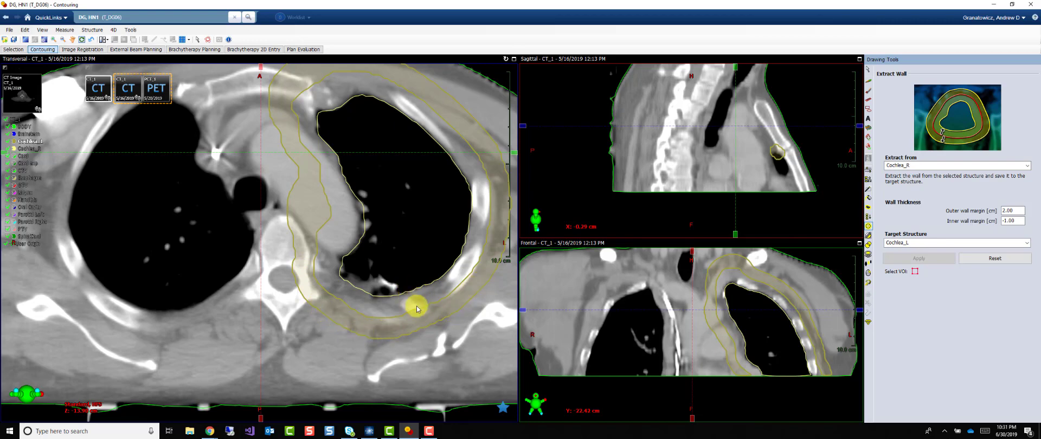
Re-extract the Cochlea_L wall with the inner wall margin set to 1.00 cm
double_click(1019, 220)
text(1.00)
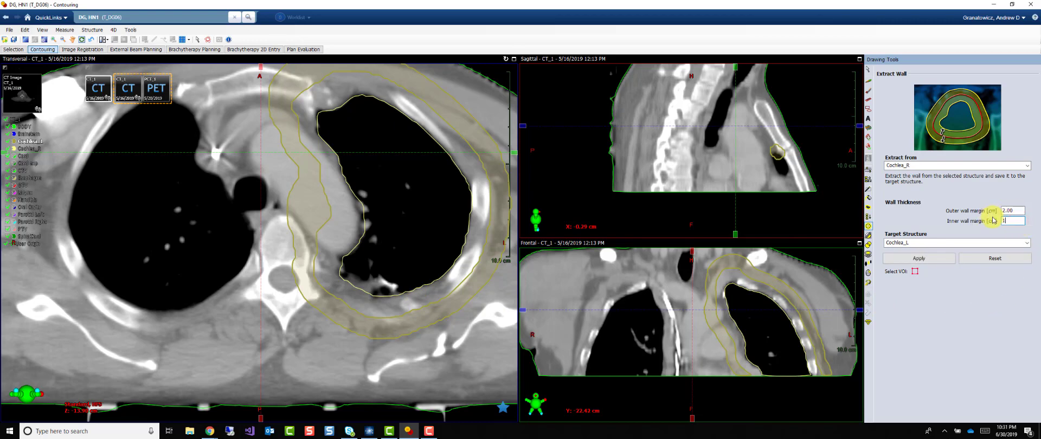
click(938, 258)
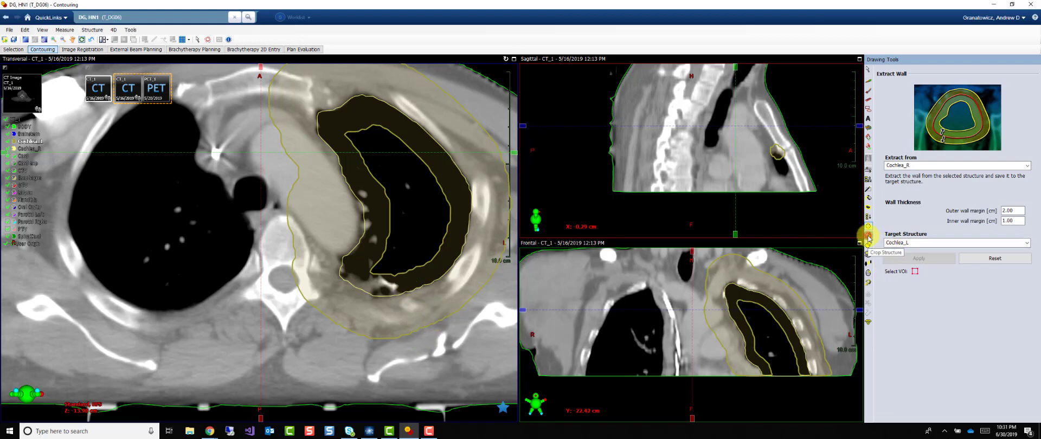
Crop Cochlea_L onto itself, removing the part extending inside Cochlea_R with no additional margin
click(868, 237)
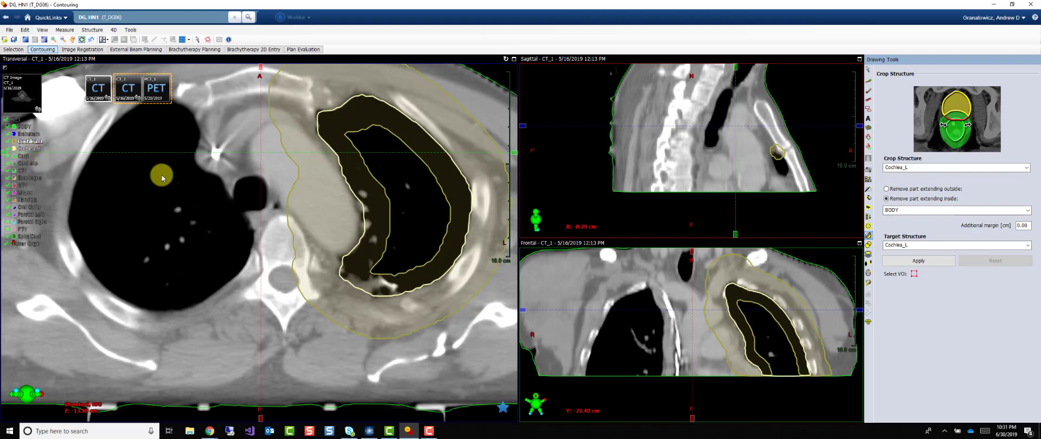
click(899, 171)
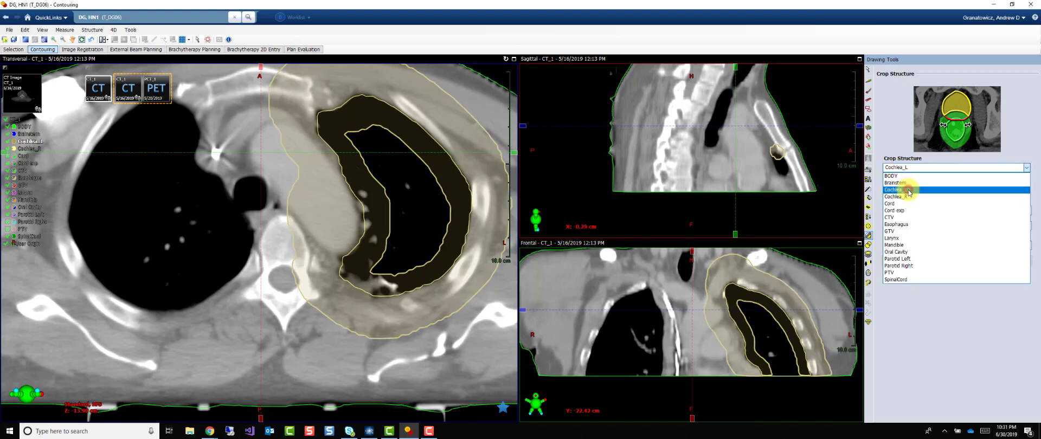
click(909, 190)
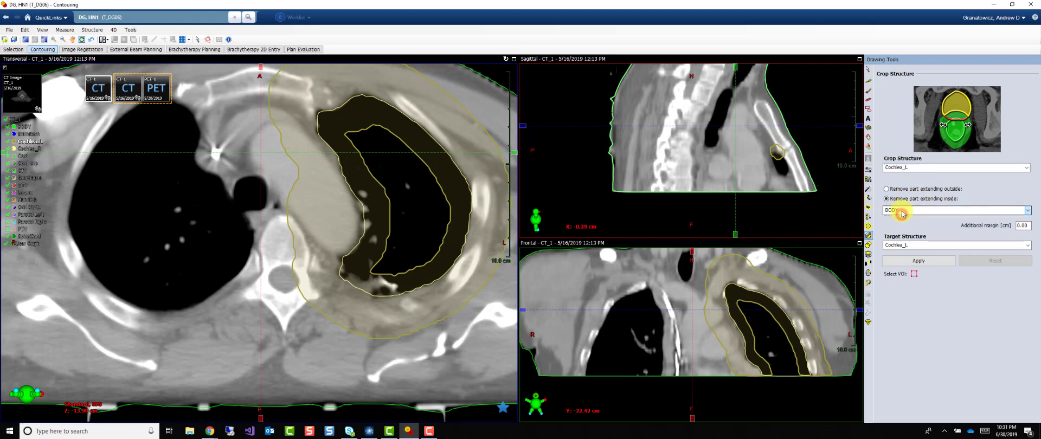
click(903, 212)
click(903, 239)
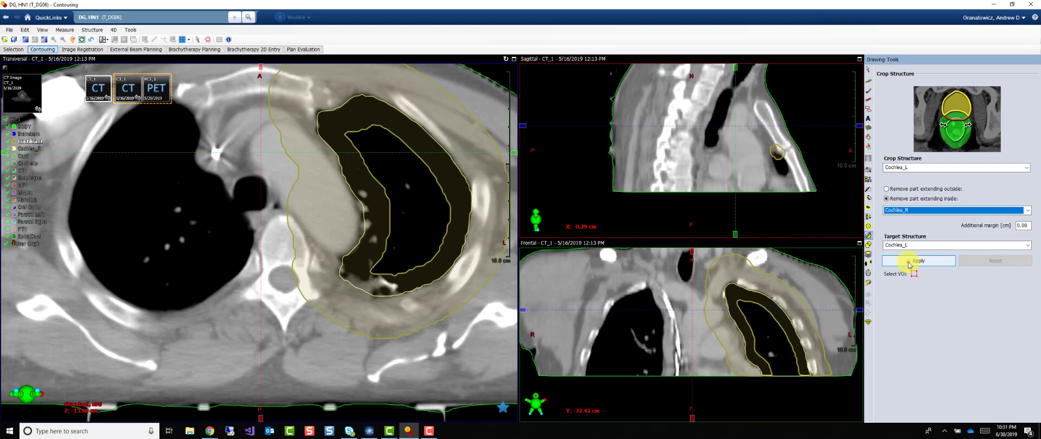
click(910, 262)
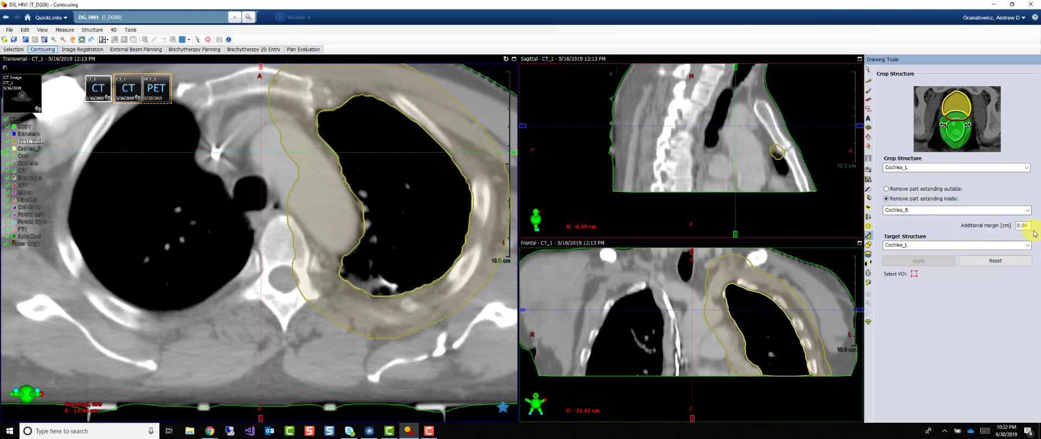
Repeat the Cochlea_L crop with an additional margin of 0.20 cm around Cochlea_R
text(0.20)
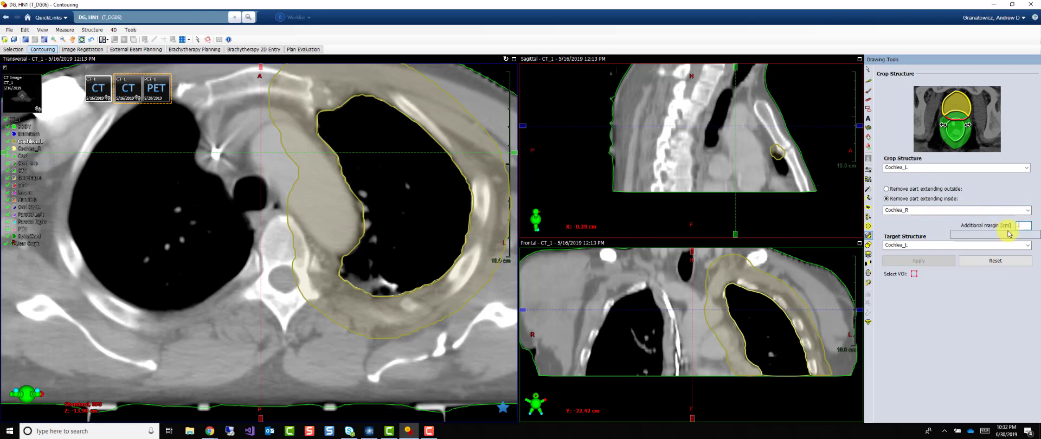
key(Tab)
click(915, 261)
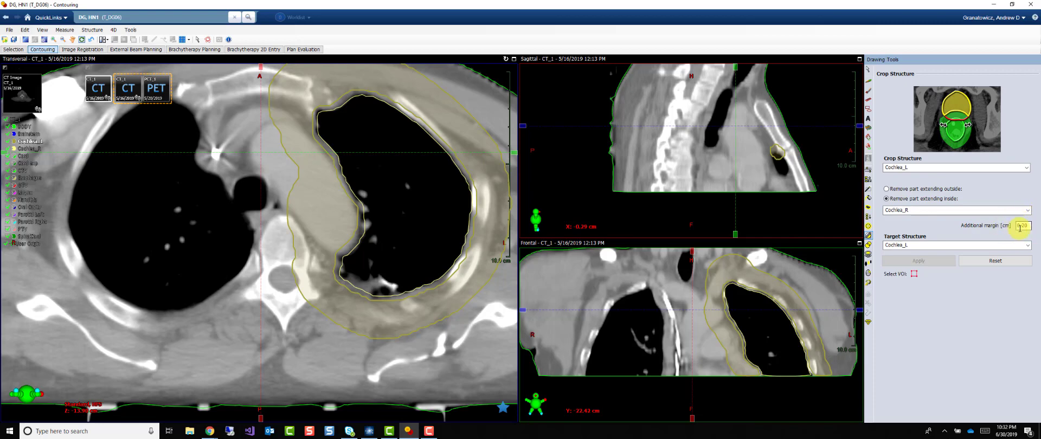
Combine Cochlea_L and Cochlea_R with a Boolean union, saving the result to Cochlea_L
click(868, 246)
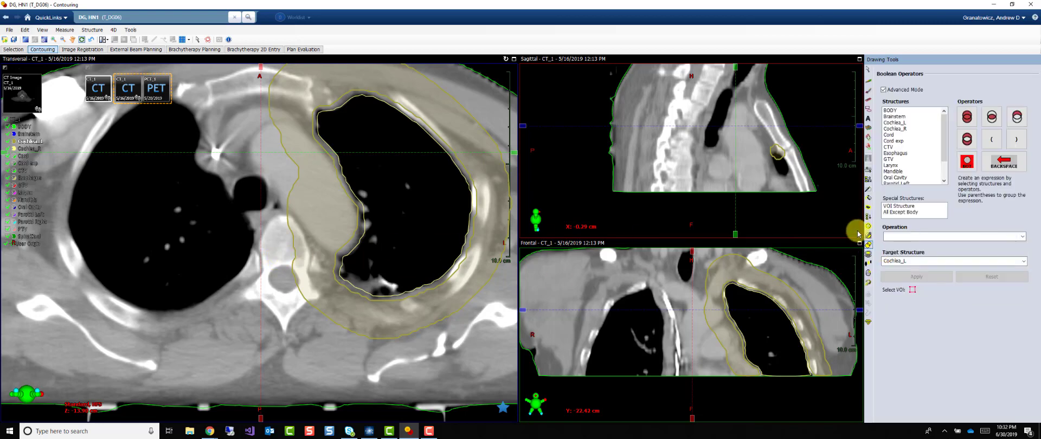
click(906, 147)
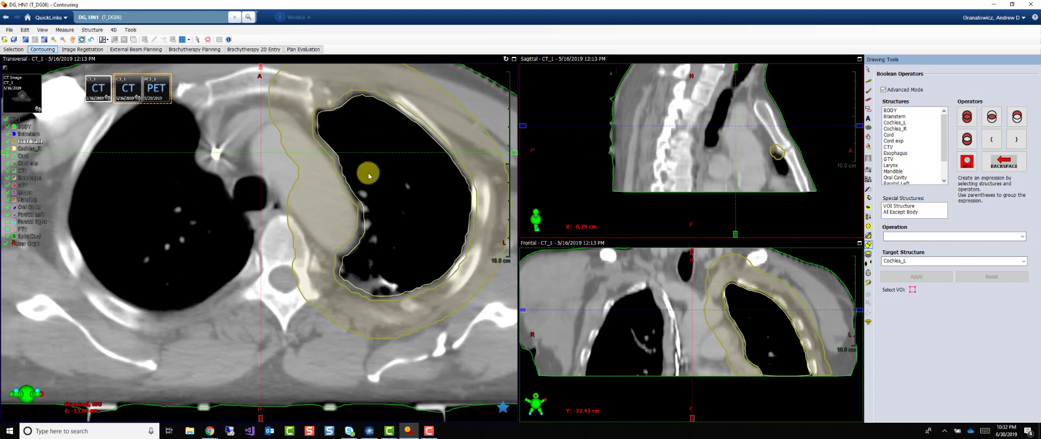
click(26, 143)
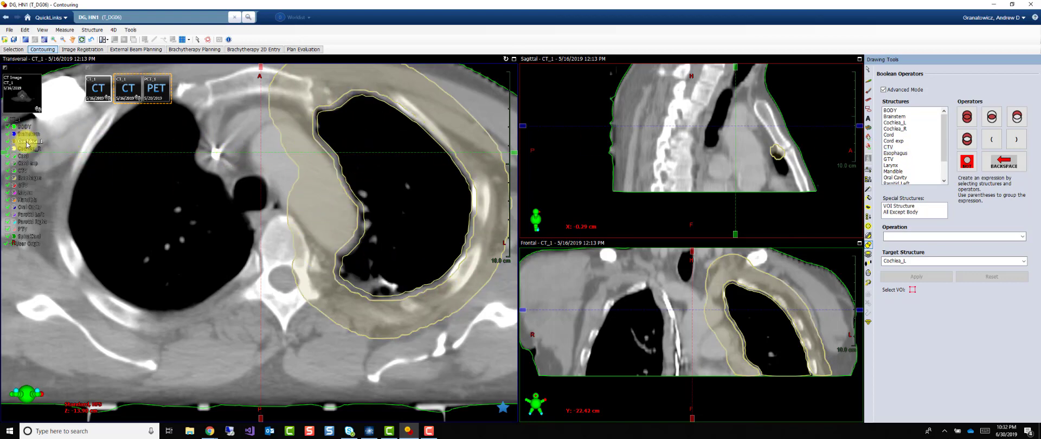
click(37, 149)
click(894, 123)
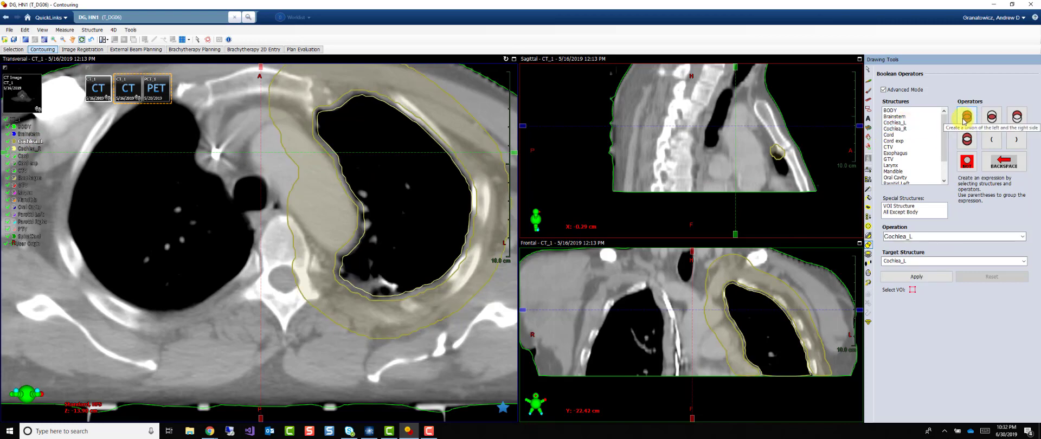
click(965, 116)
click(900, 128)
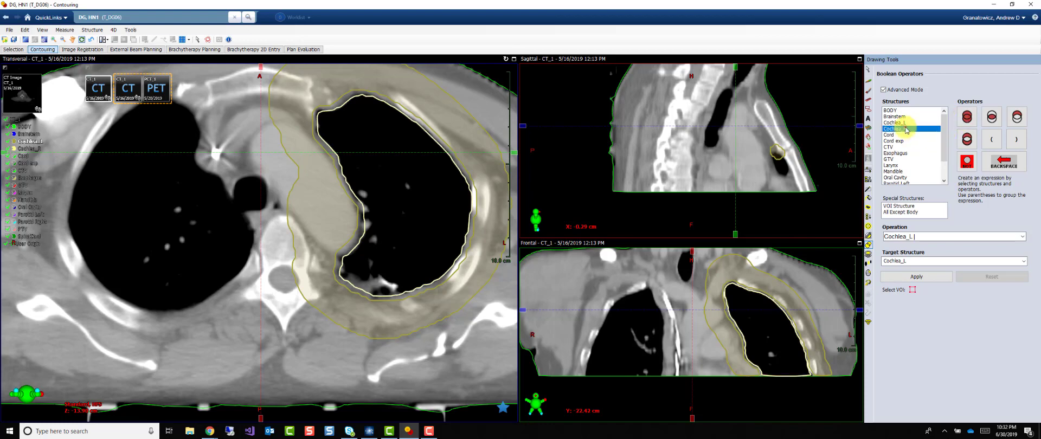
click(916, 276)
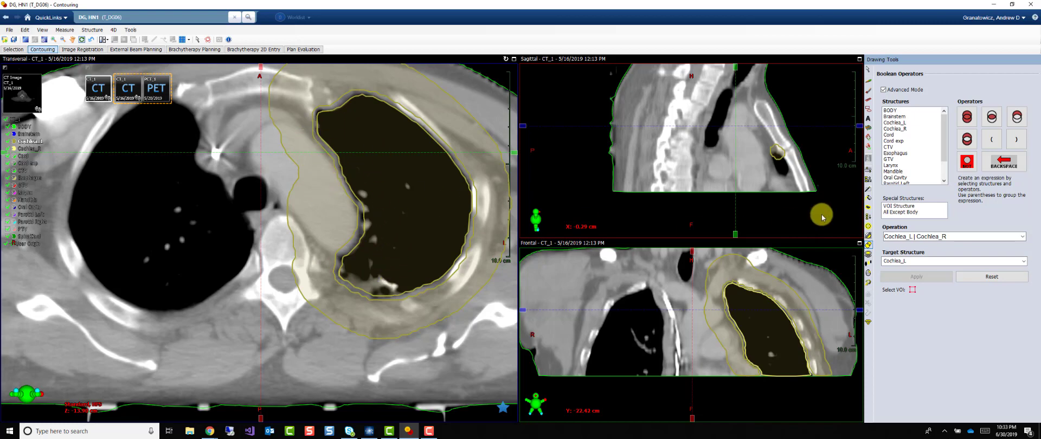
Extend the Boolean expression to Cochlea_L | Cochlea_R - Cochlea_R, keeping Cochlea_L as the target structure
click(1016, 118)
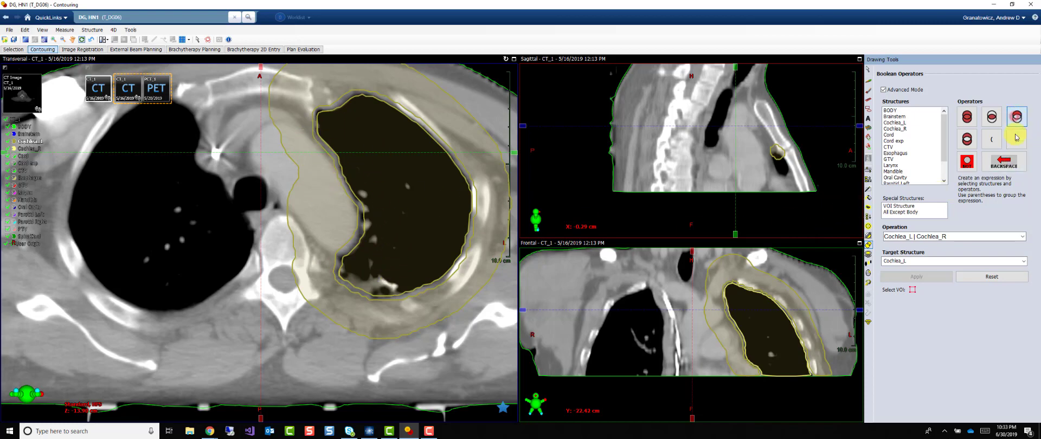
click(897, 182)
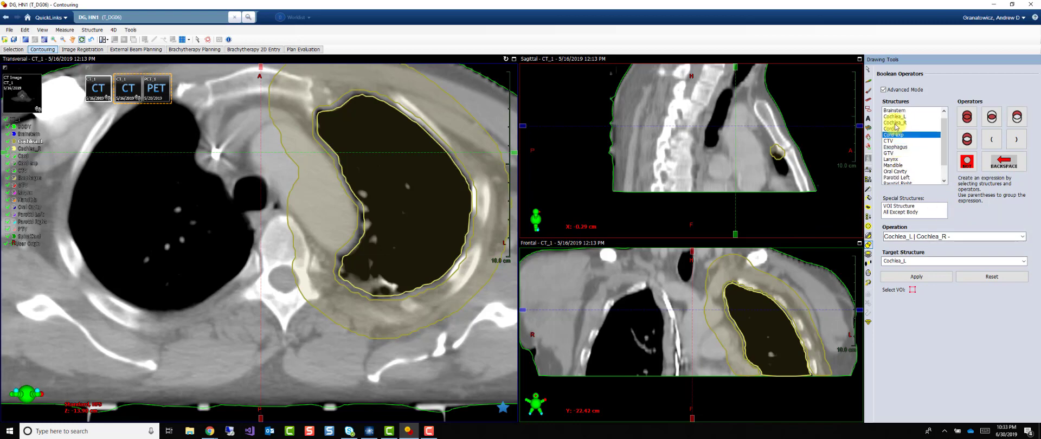
click(895, 123)
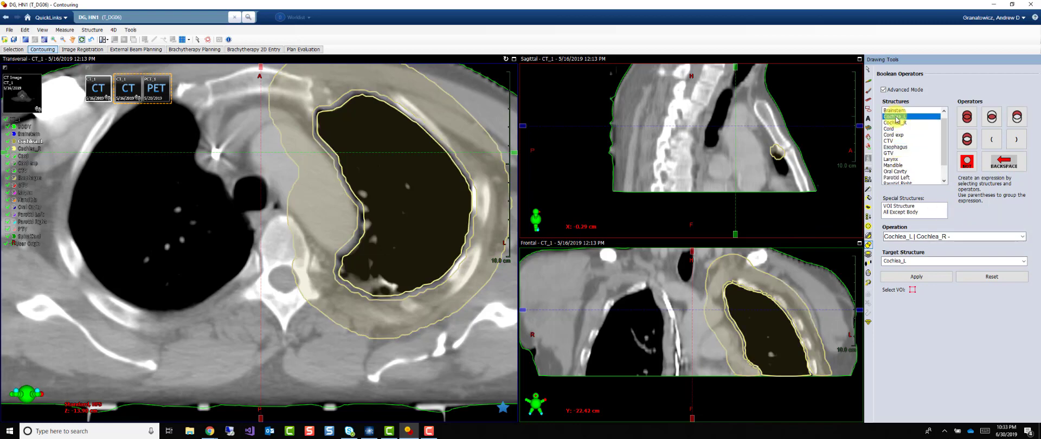
click(911, 276)
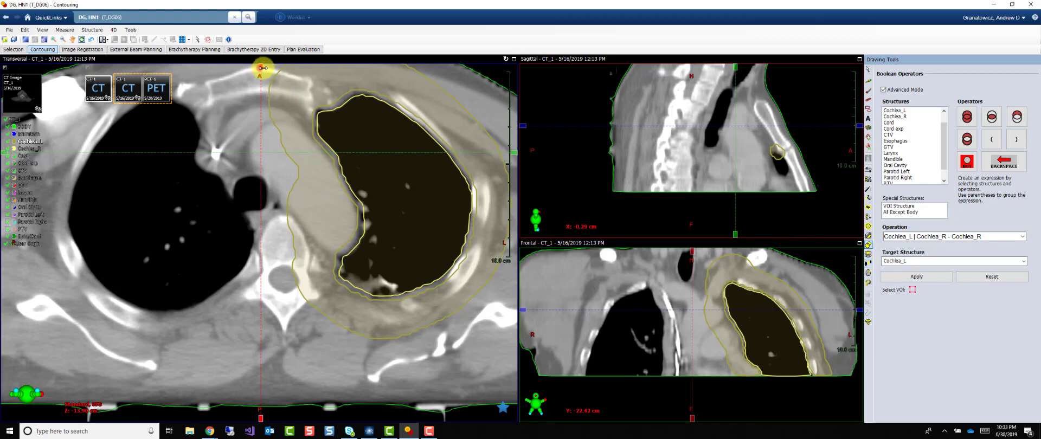
Paint Cord contours in the spinal canal on several spaced transversal slices using a 1.3 cm static 2D brush, leaving empty slices between them
drag(260, 67, 280, 71)
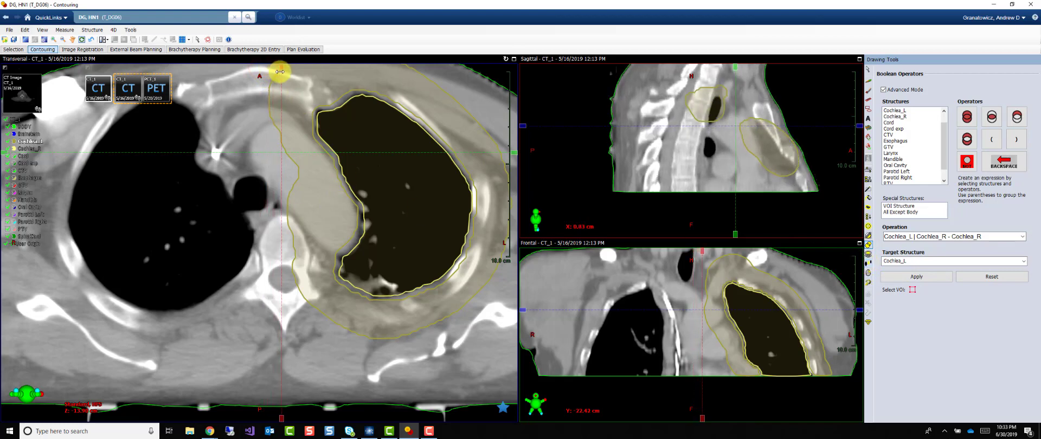
click(25, 156)
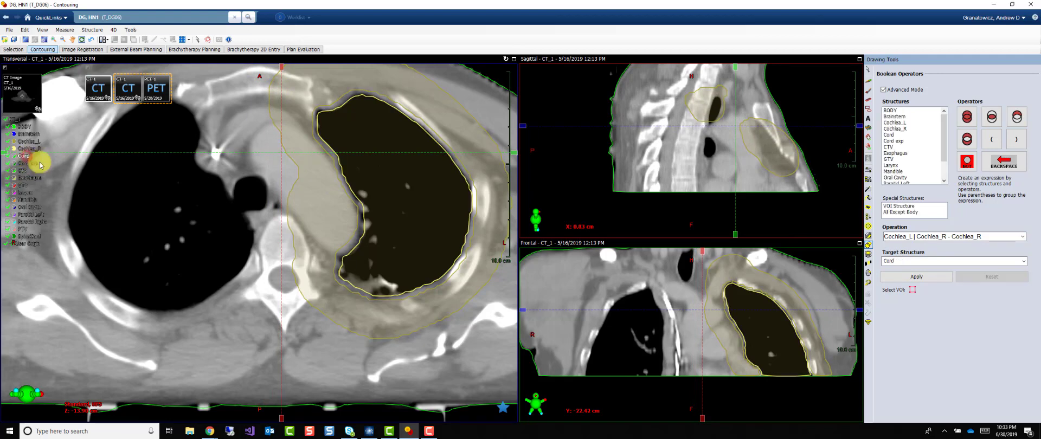
click(869, 93)
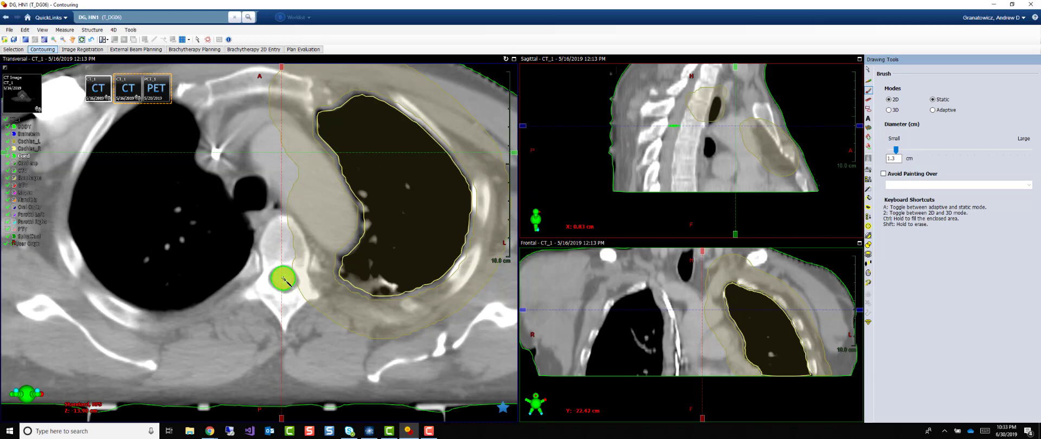
scroll(284, 279, down, 4)
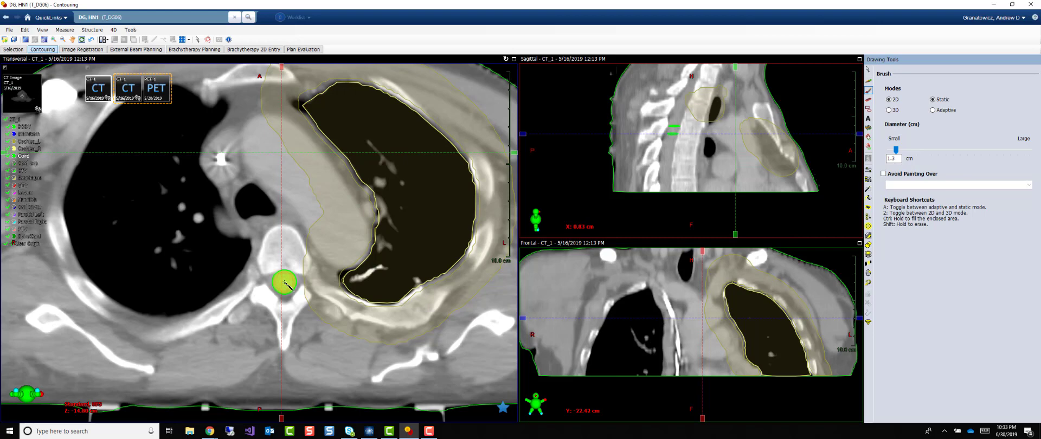
scroll(285, 281, down, 4)
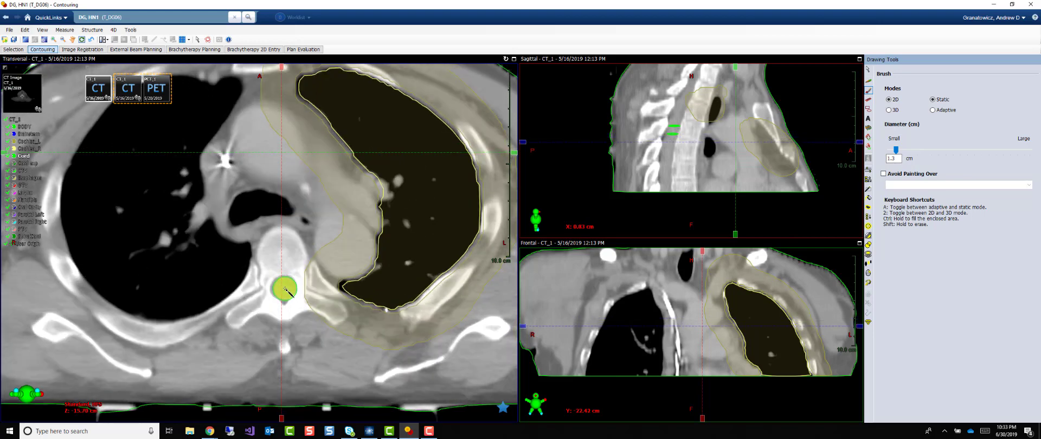
scroll(284, 291, down, 3)
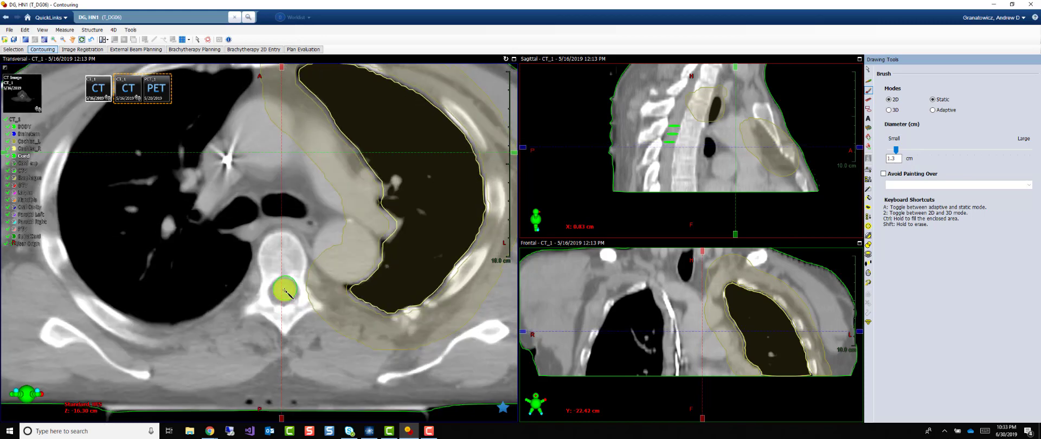
click(282, 293)
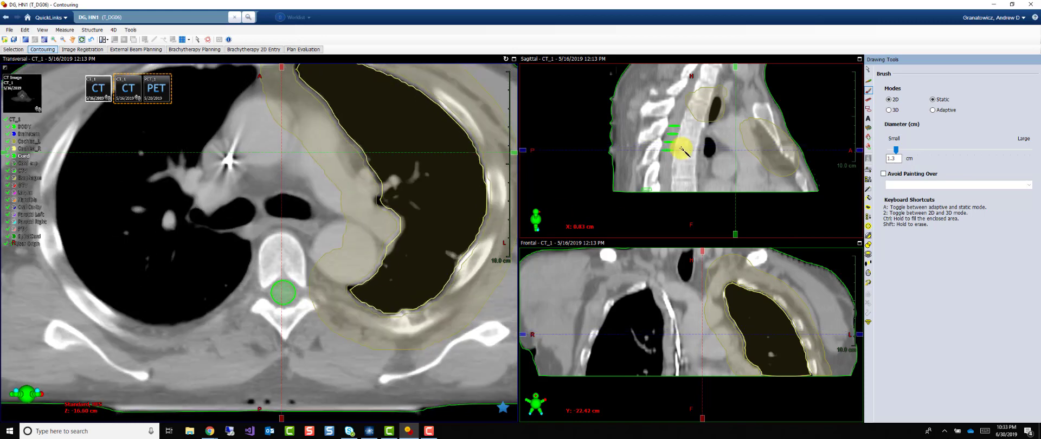
mouse_move(670, 138)
mouse_down()
mouse_move(667, 160)
mouse_move(672, 126)
mouse_move(669, 156)
mouse_up()
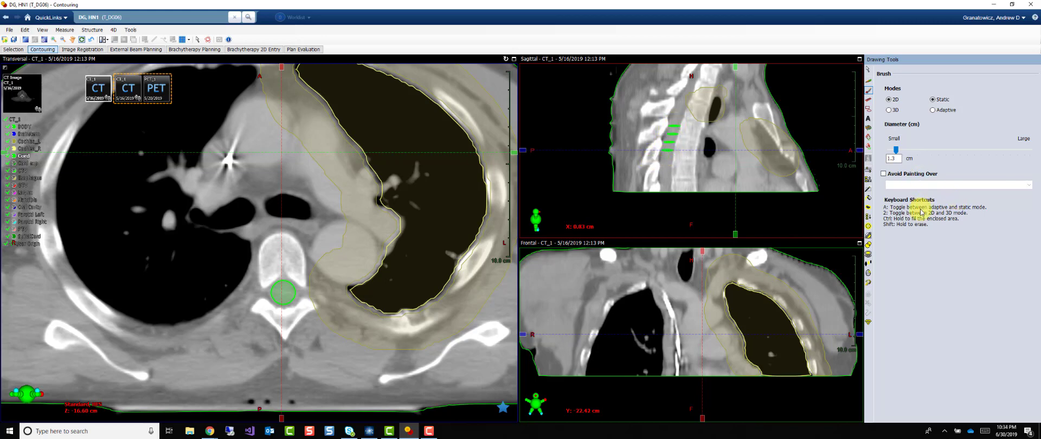
Interpolate the empty slices between the painted Cord contours with 0.00 cm extrapolation up and down, and check the filled slices
click(867, 265)
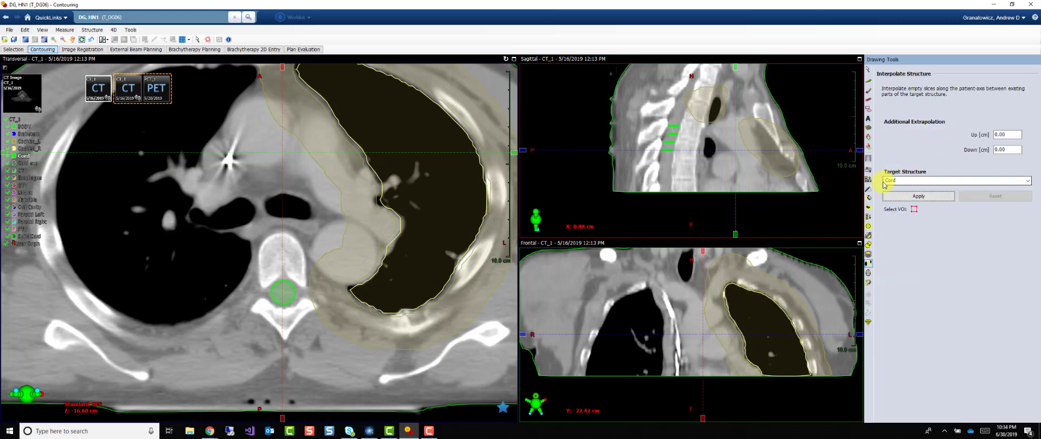
click(909, 199)
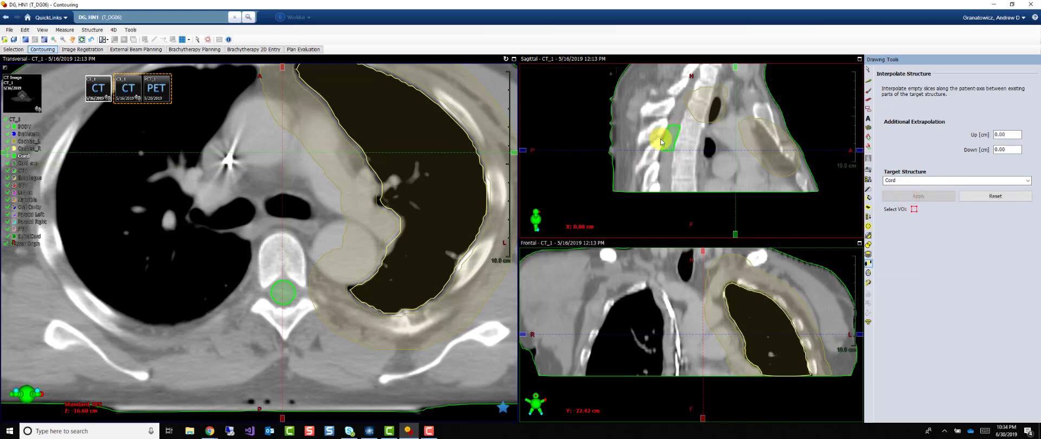
scroll(318, 269, up, 4)
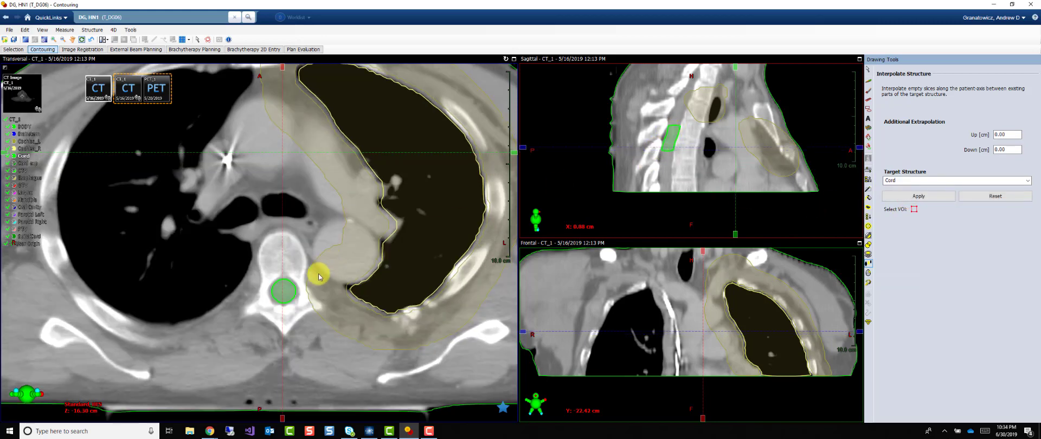
scroll(312, 260, up, 3)
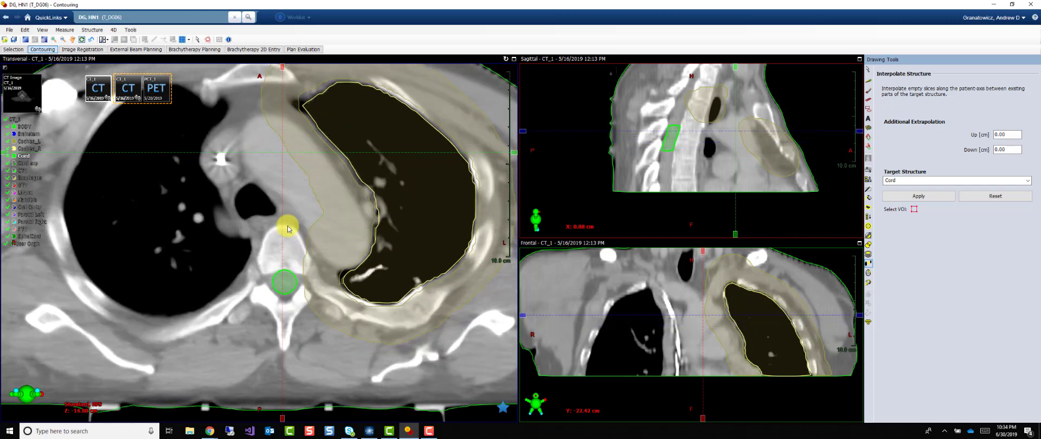
scroll(268, 265, down, 2)
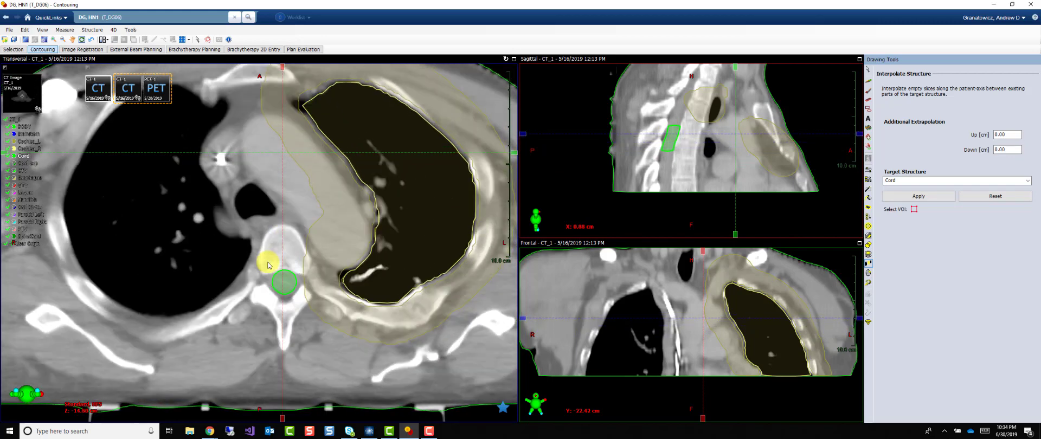